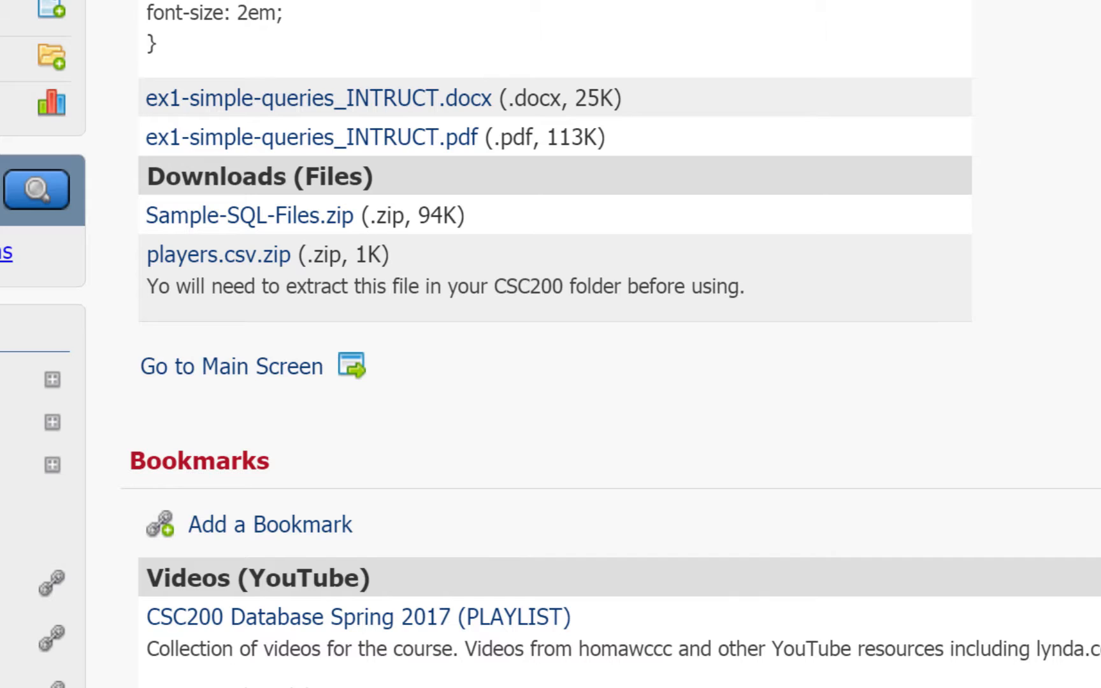
Download players.csv.zip from the course page and open the Downloads folder in the file manager.
click(267, 263)
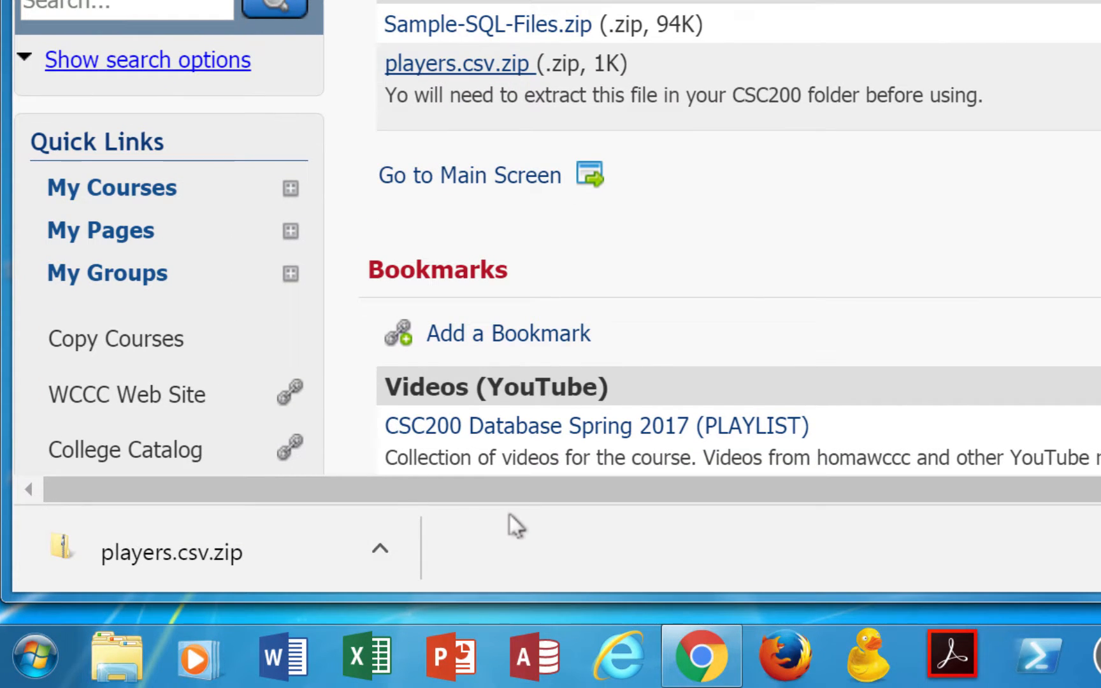
click(121, 660)
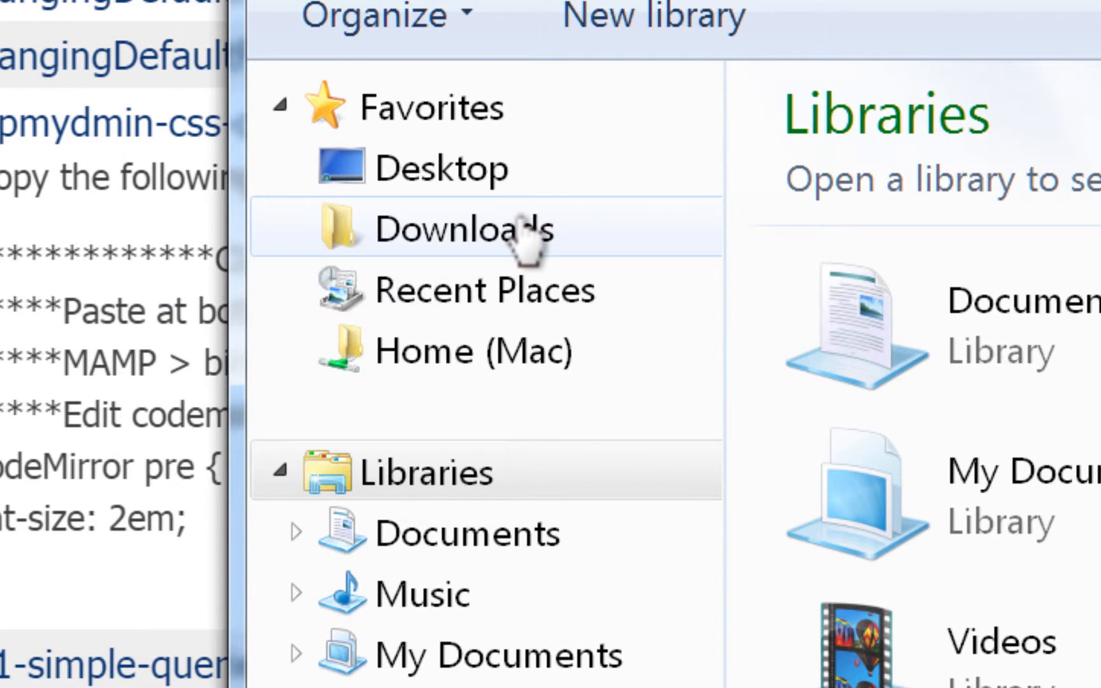
click(525, 233)
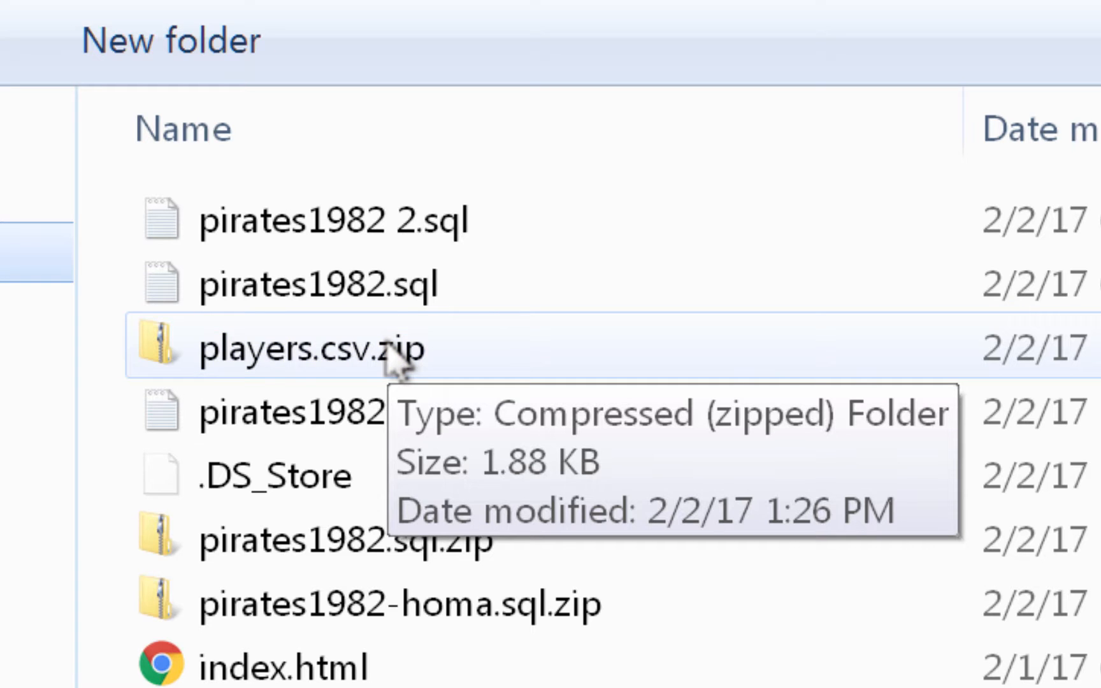
Extract players.csv.zip into the Sample-SQL-Files folder inside CSC200-Database in My Documents.
right_click(388, 354)
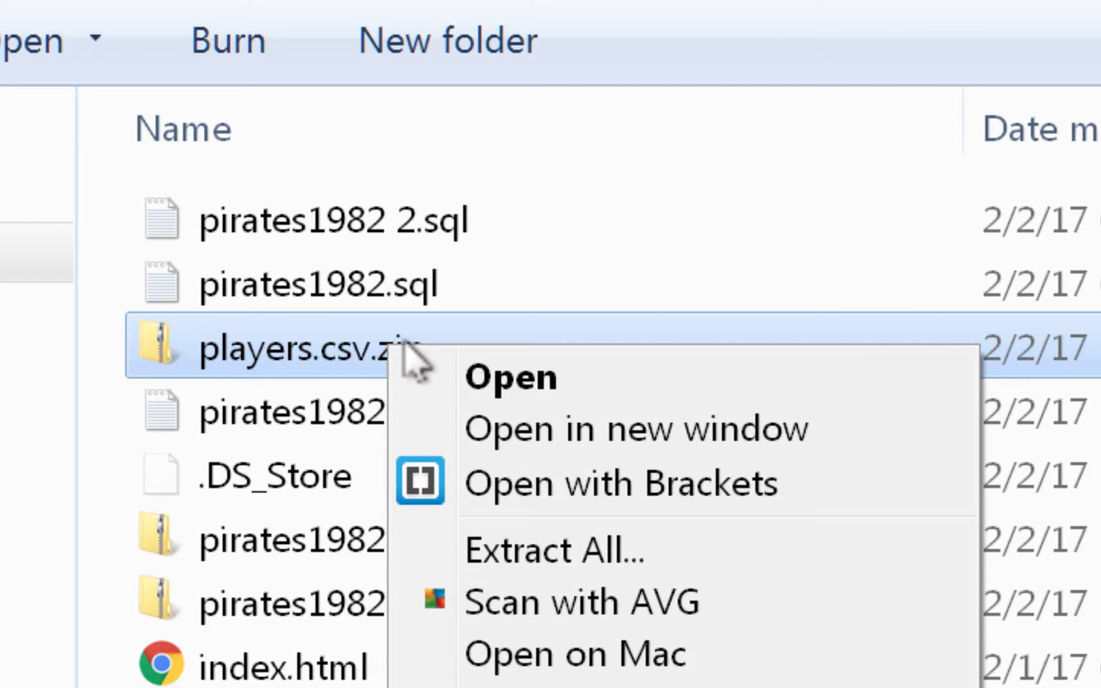
click(541, 552)
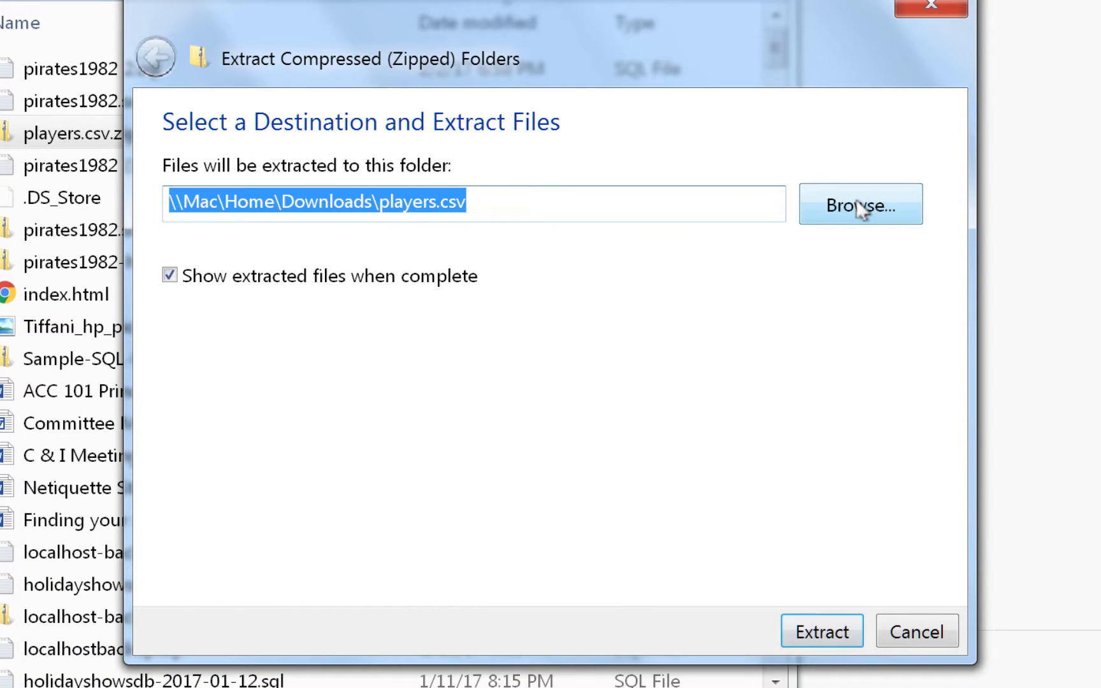
click(855, 204)
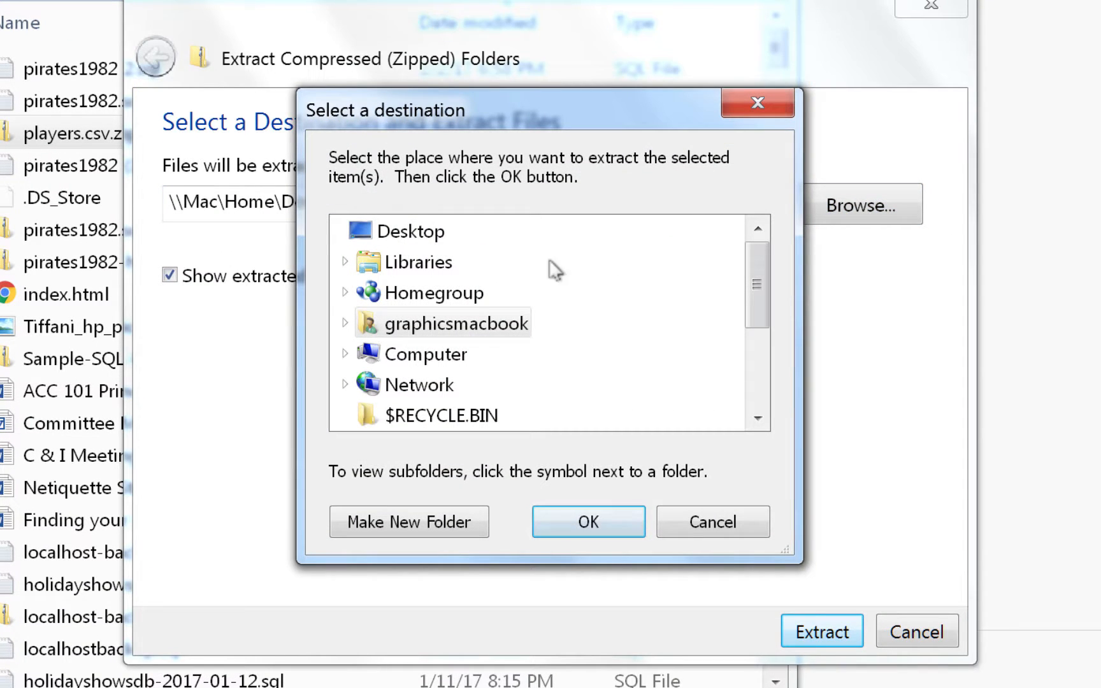
double_click(420, 262)
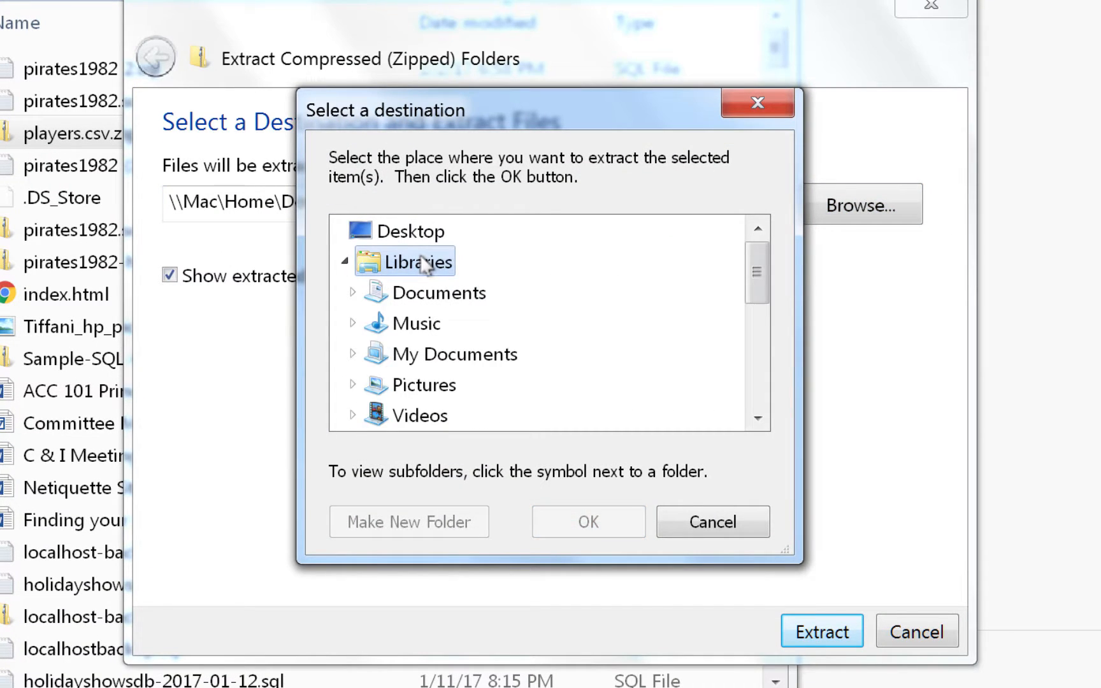
double_click(428, 353)
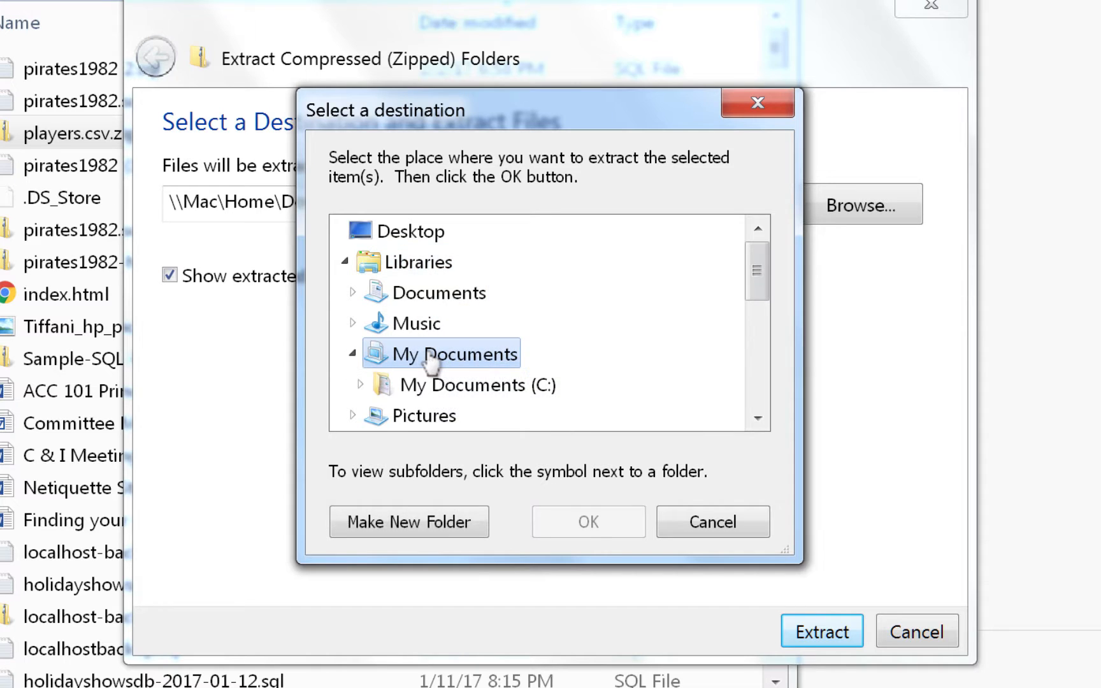
double_click(449, 389)
double_click(472, 418)
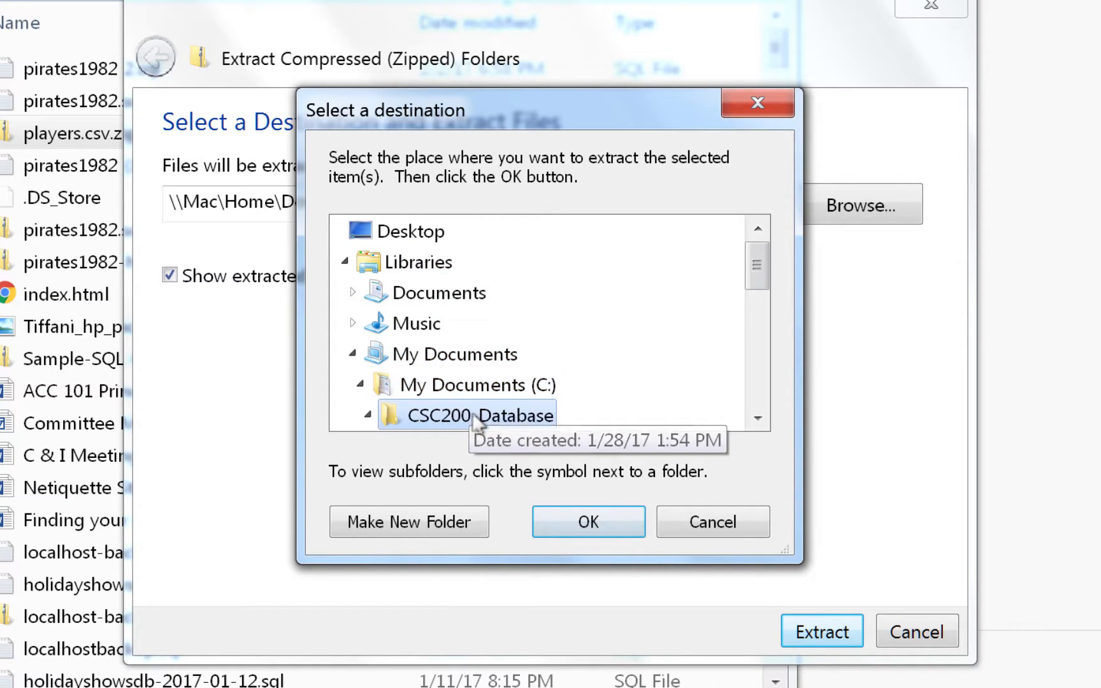
drag(746, 291, 752, 301)
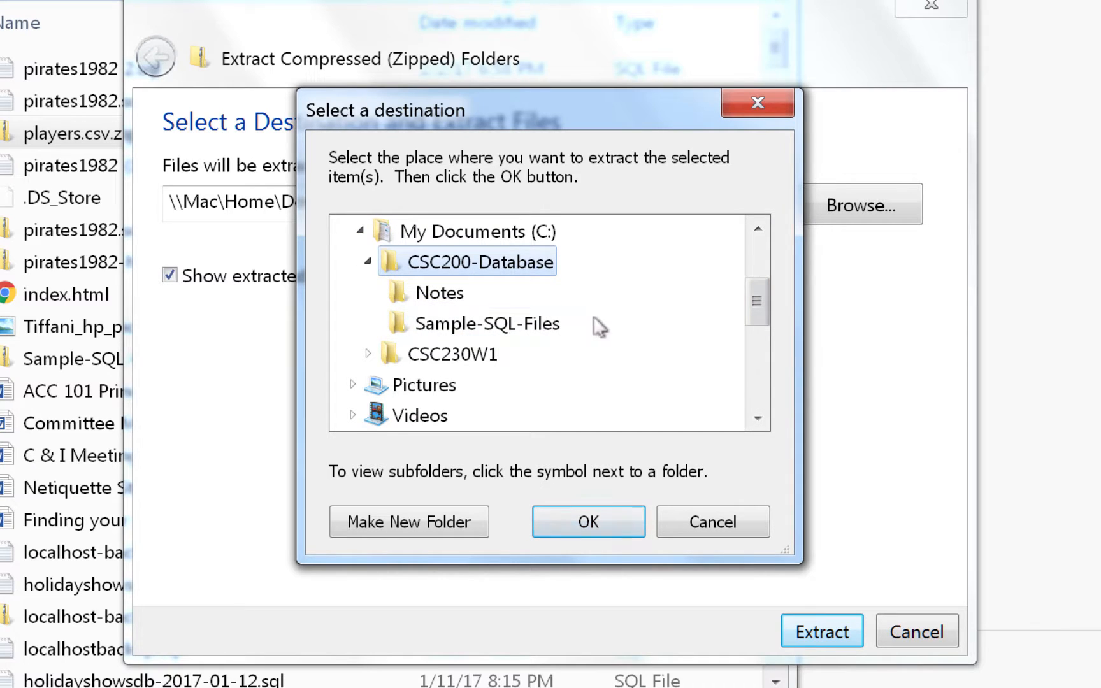
click(526, 326)
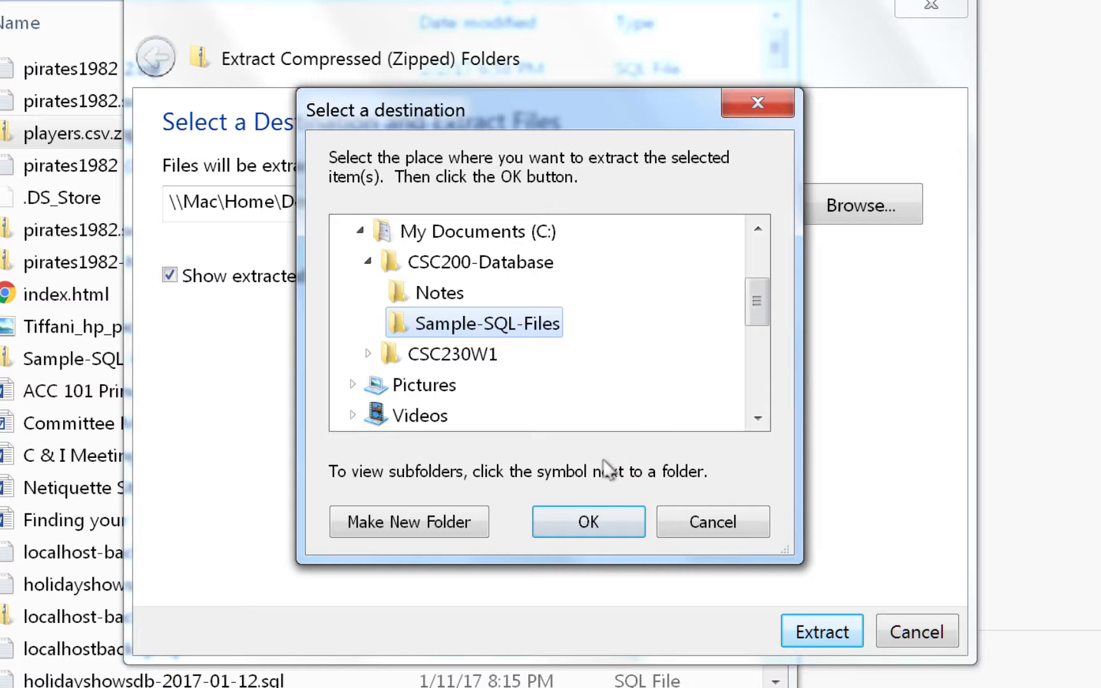
click(603, 521)
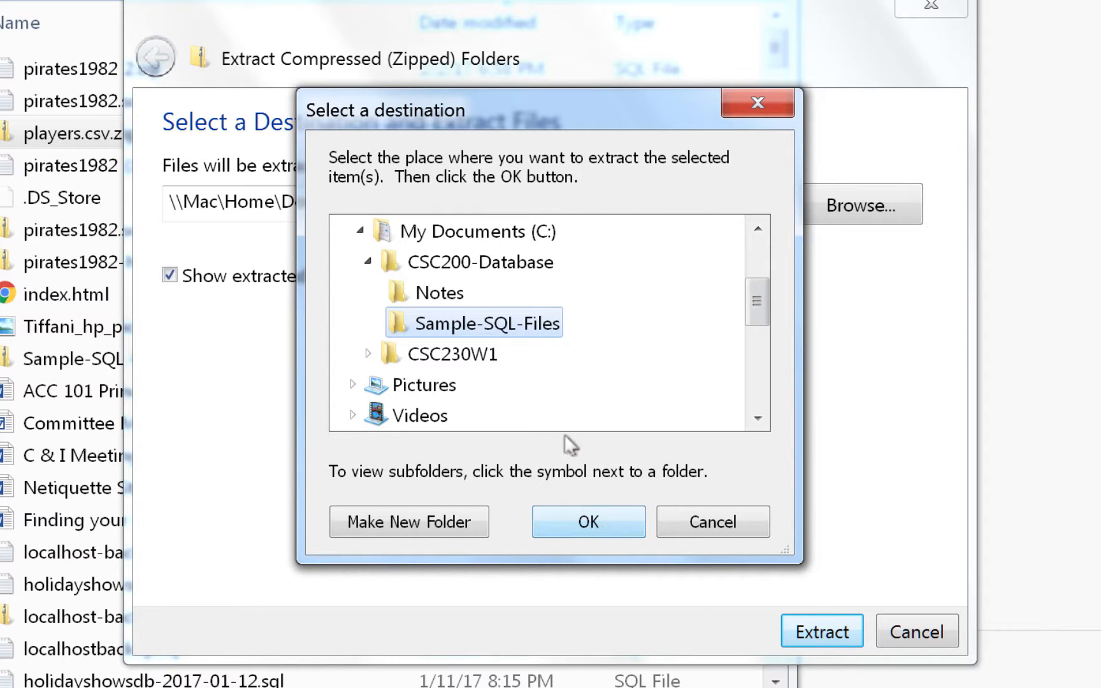
click(821, 636)
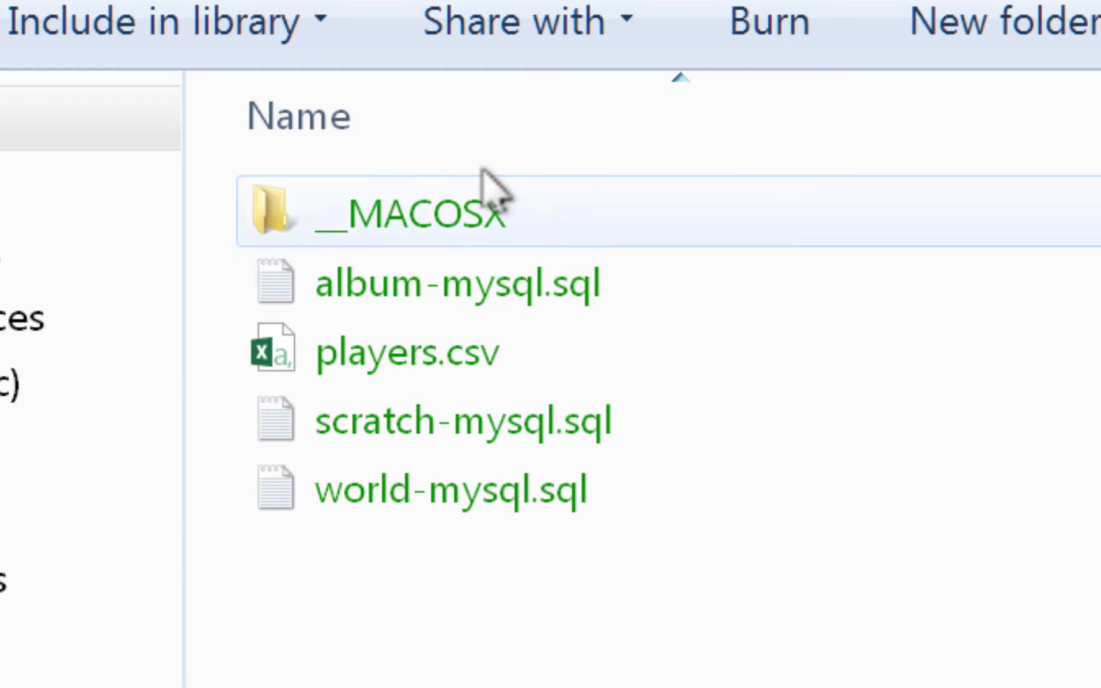
Delete the __MACOSX folder from Sample-SQL-Files.
right_click(466, 205)
key(d)
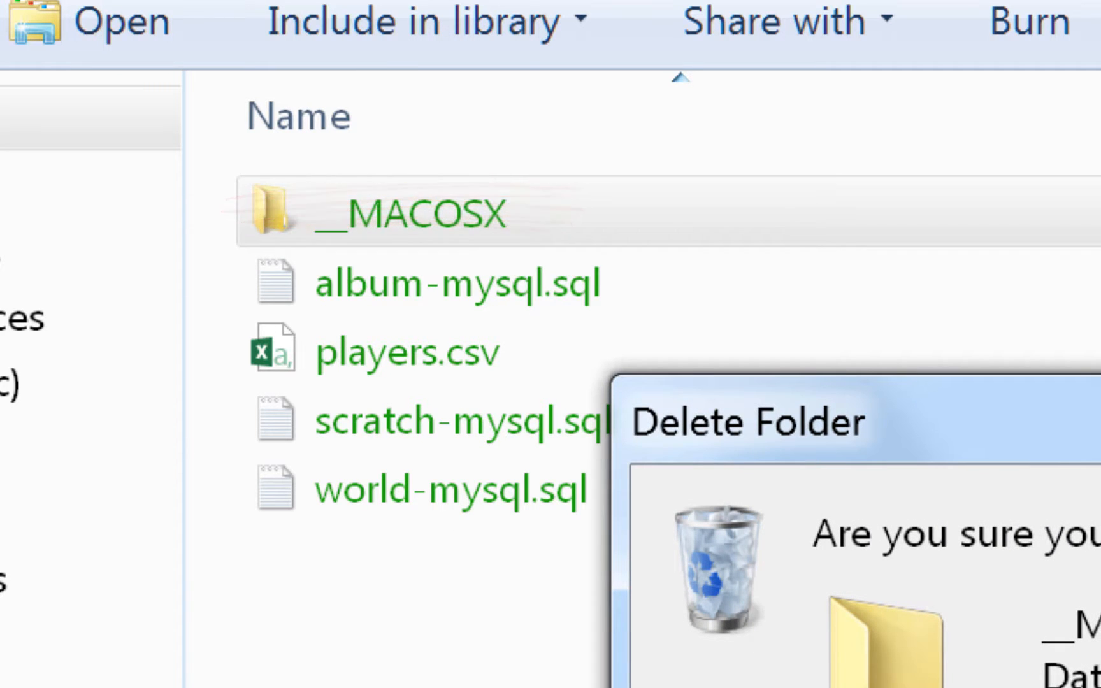
key(Return)
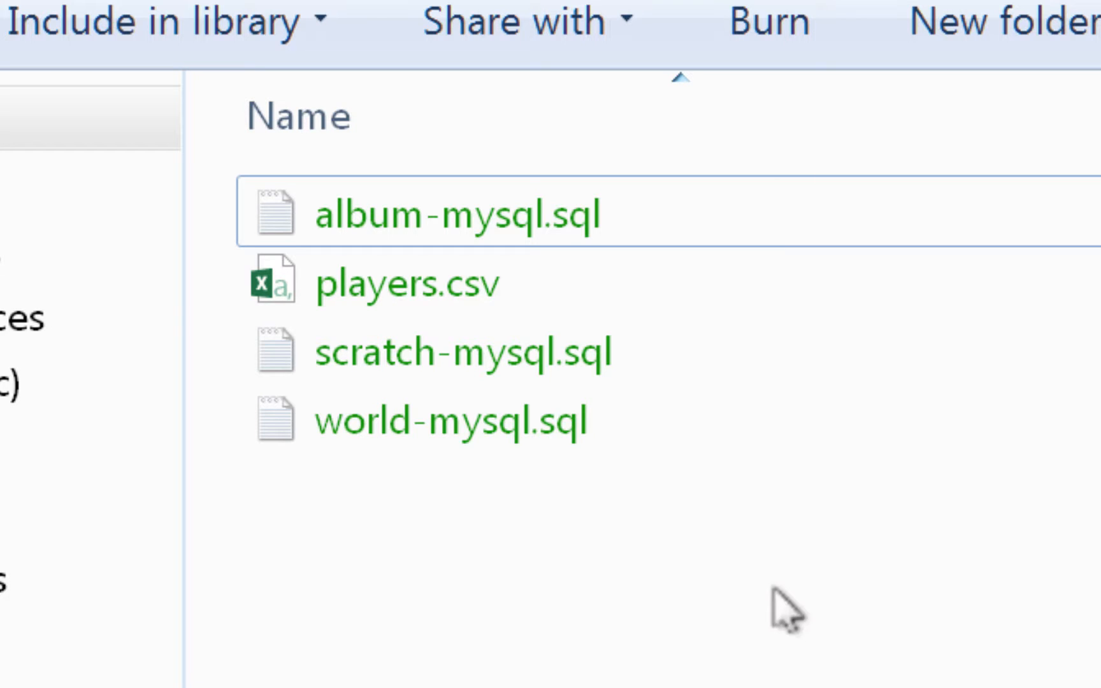
Open players.csv in Brackets, look through its header row and comma-separated records, and close the file.
right_click(428, 294)
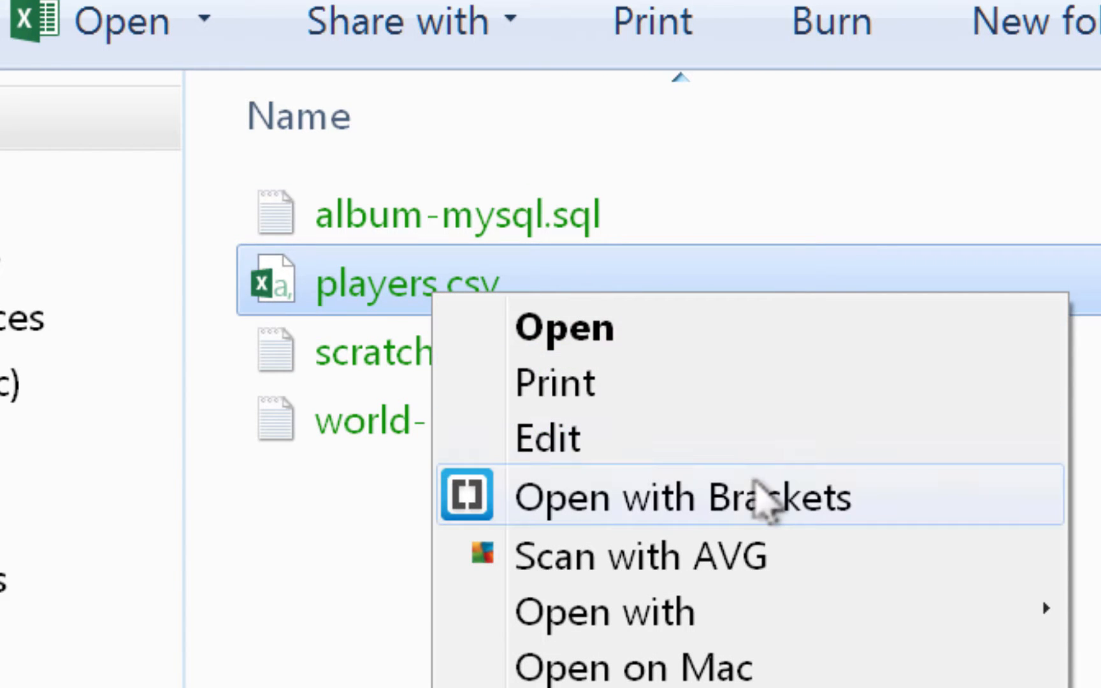
click(761, 496)
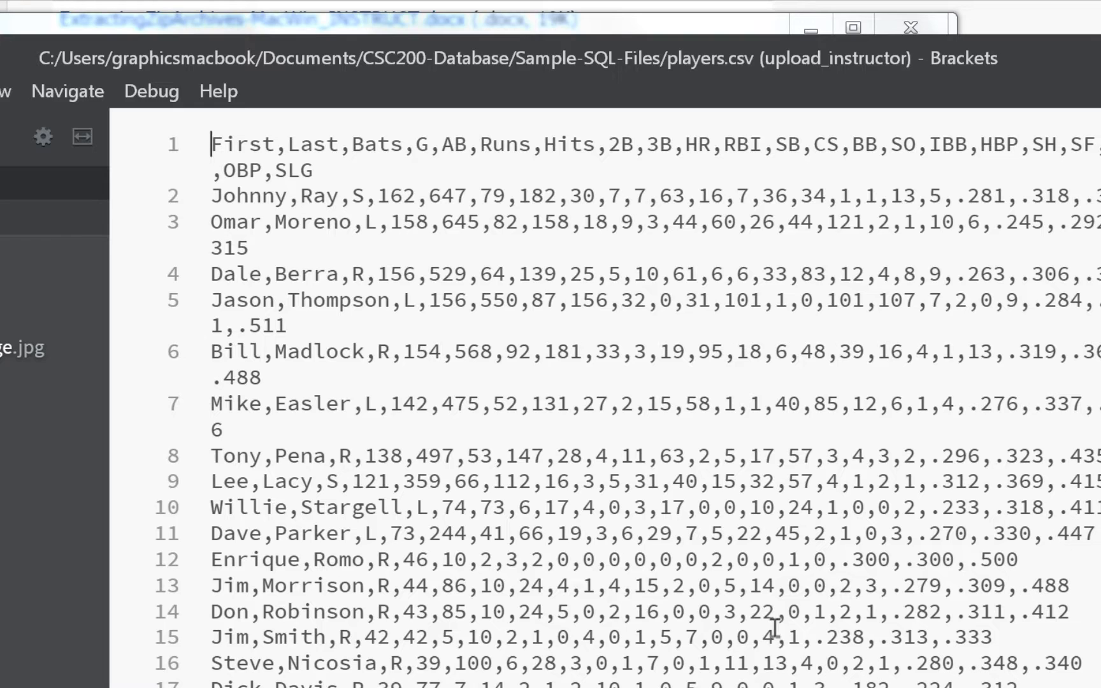
scroll(527, 541, down, 5)
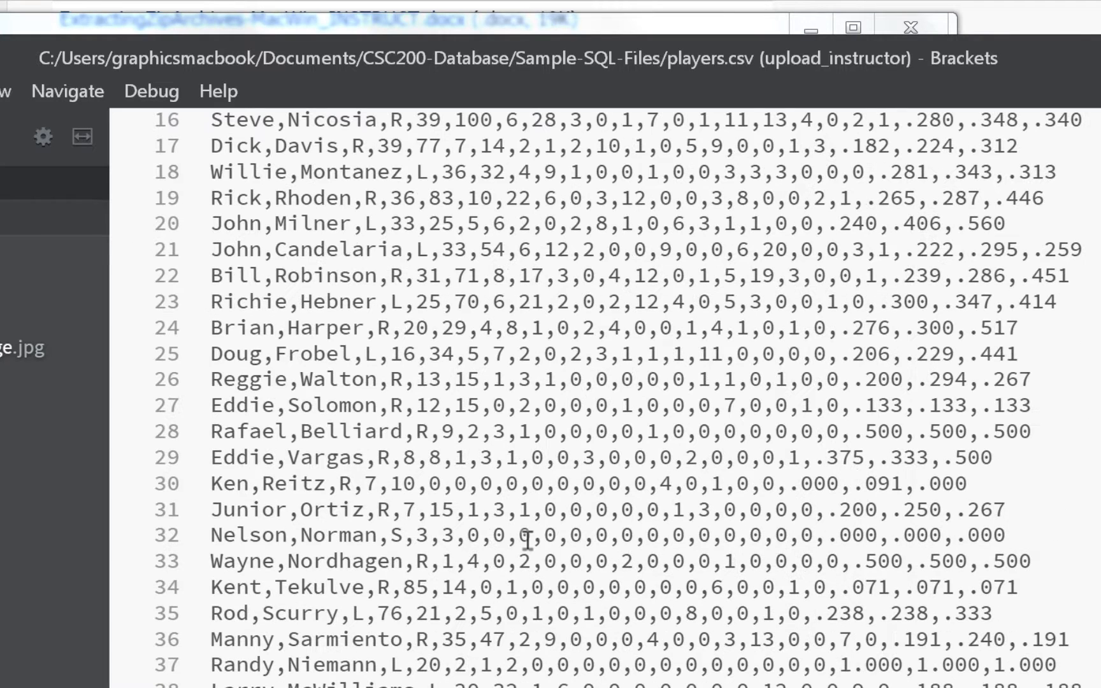
scroll(527, 540, up, 3)
click(1, 184)
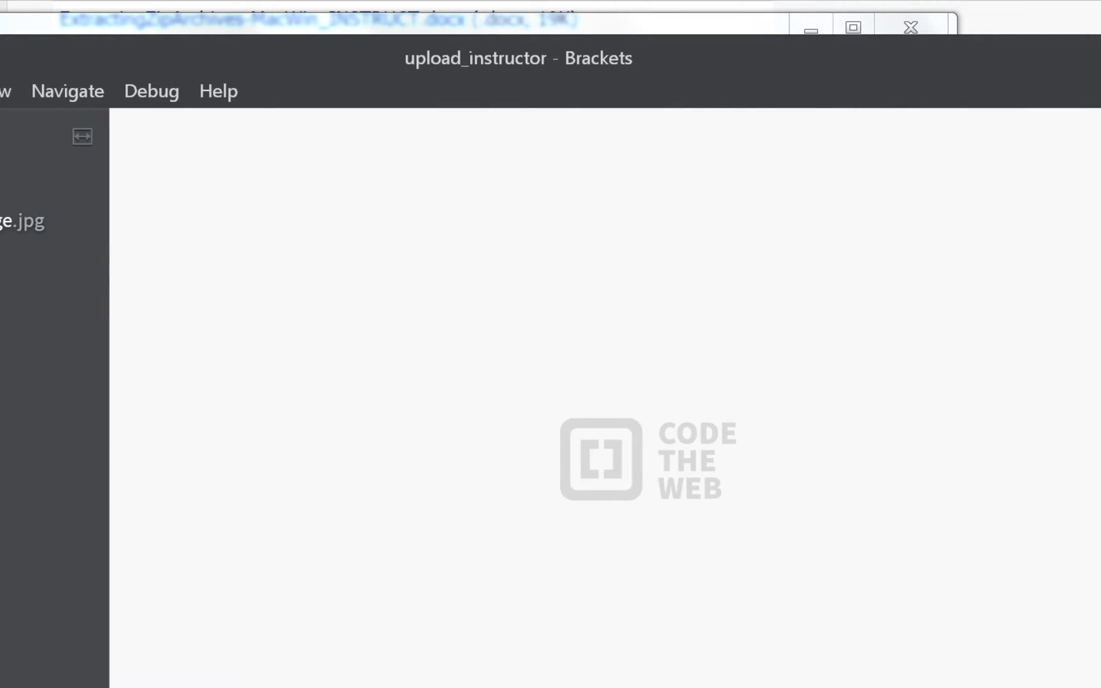
click(1099, 49)
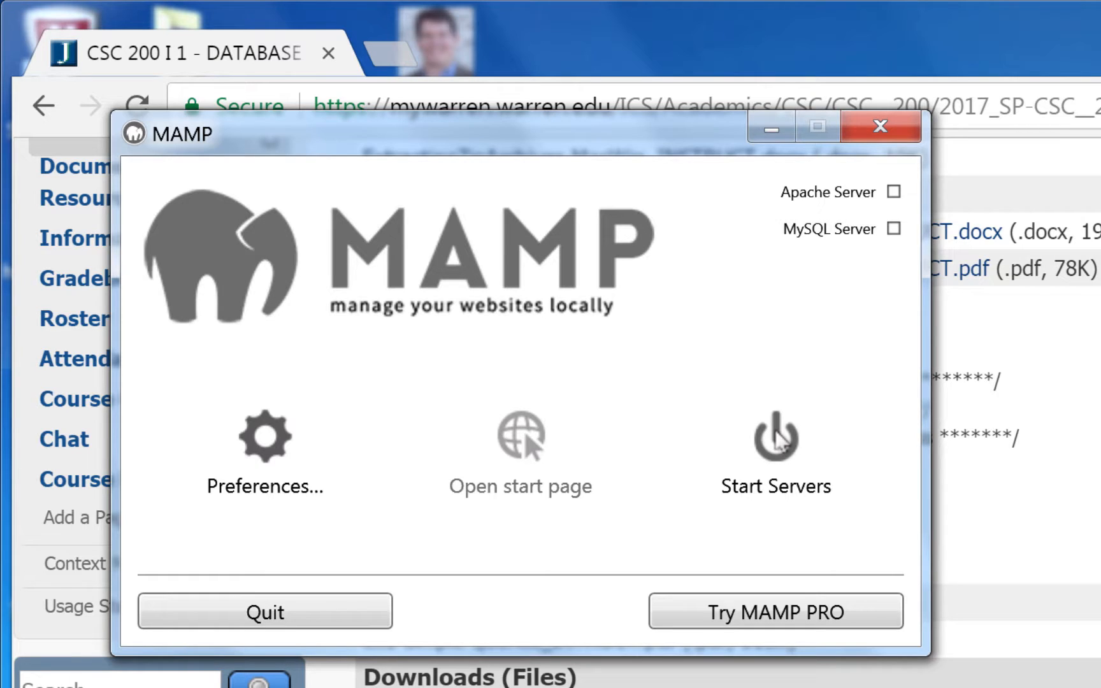
Start the MAMP servers and open phpMyAdmin from the MAMP start page.
click(776, 433)
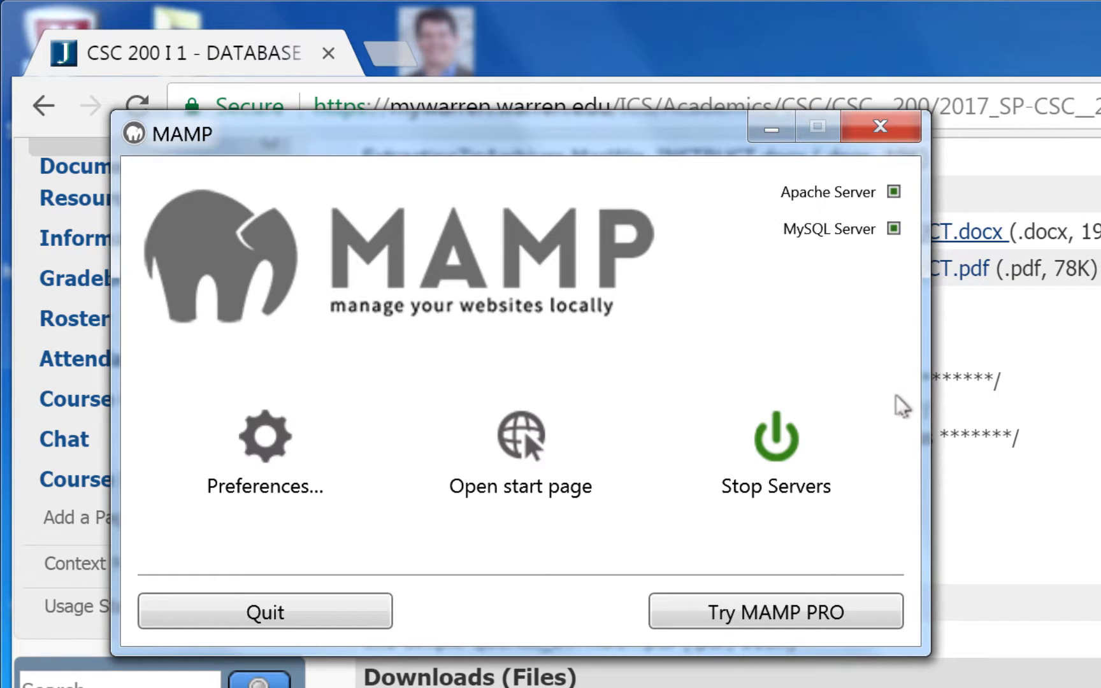
click(525, 431)
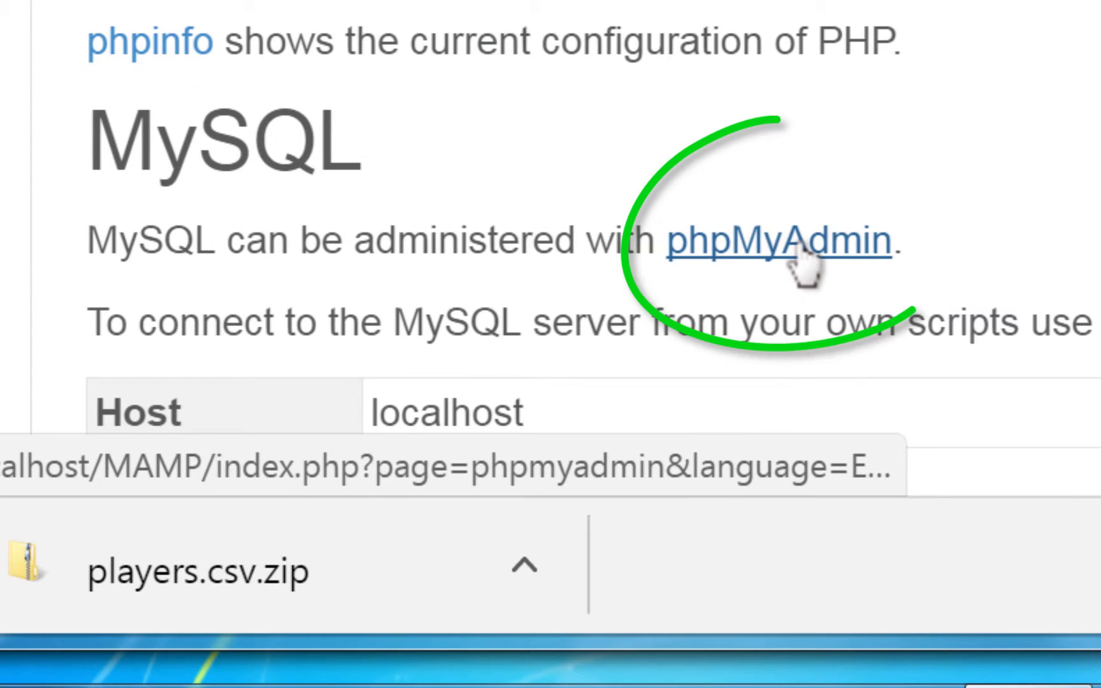
click(801, 262)
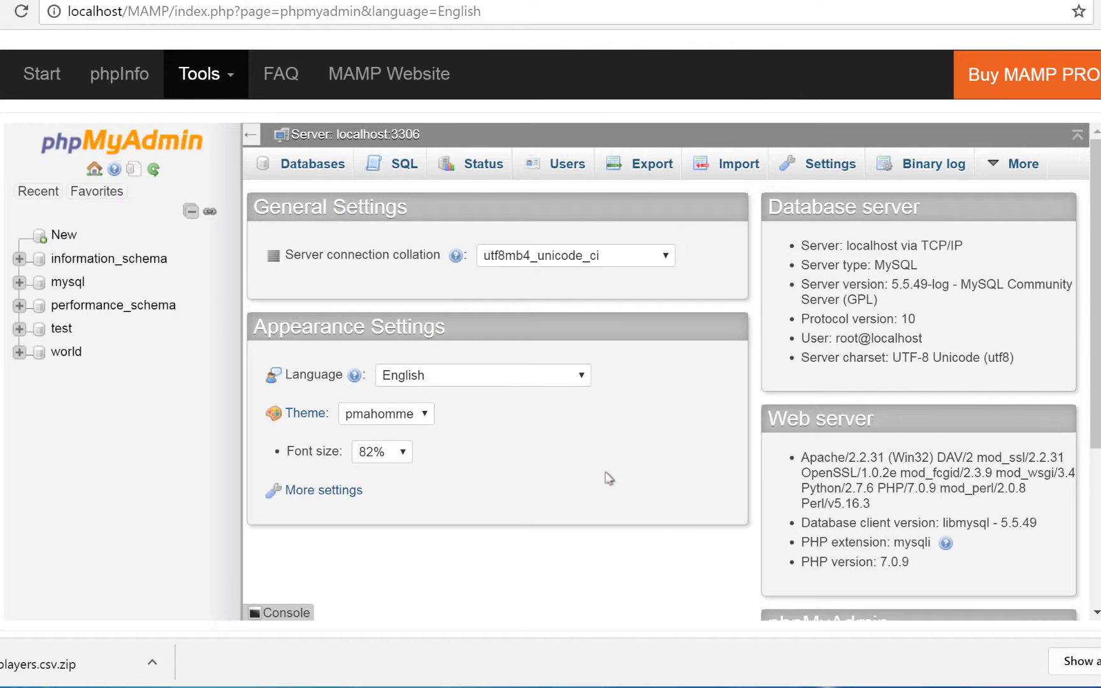
Change the font size in phpMyAdmin's appearance settings and show the server's list of databases.
click(403, 453)
click(372, 381)
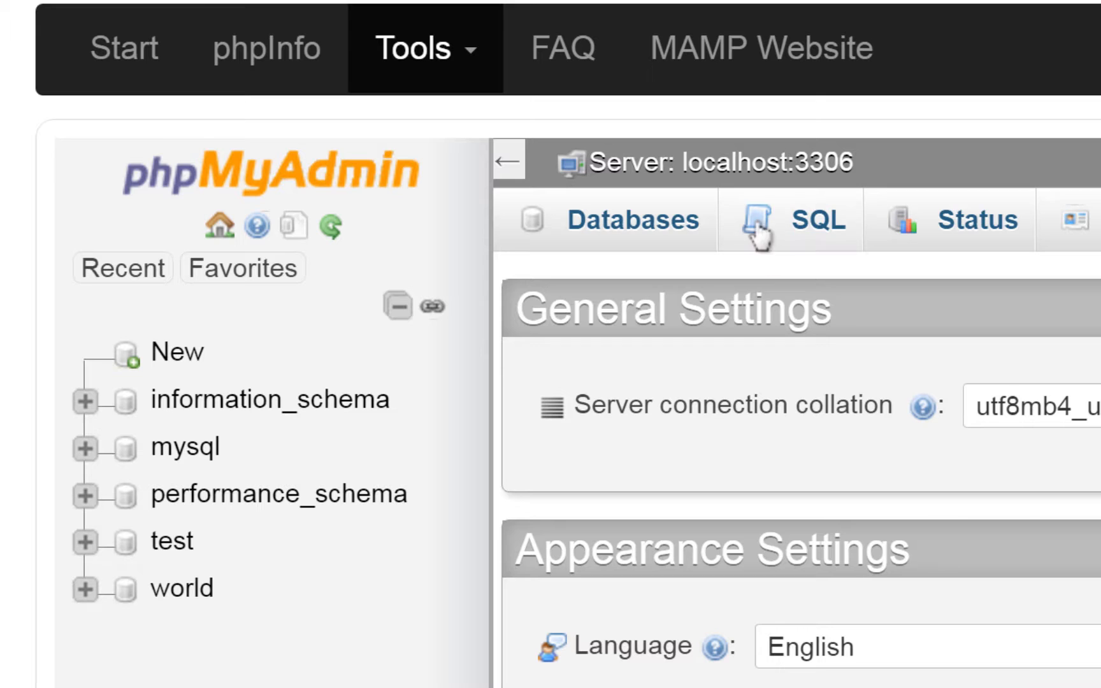
click(662, 223)
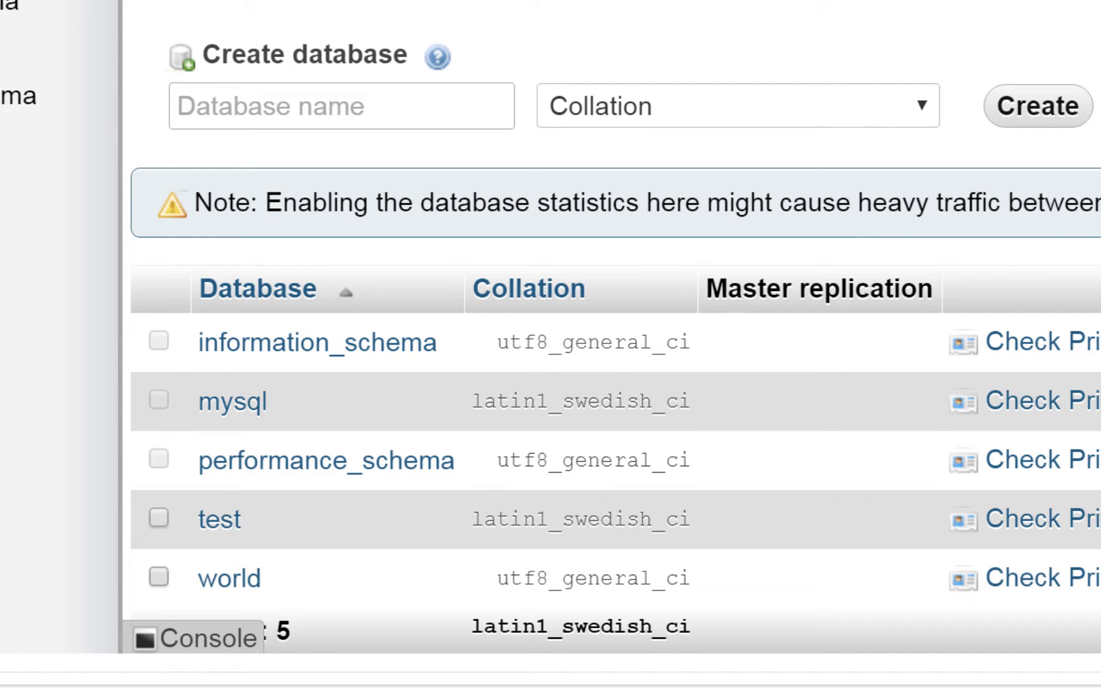
Choose players.csv from CSC200-Database > Sample-SQL-Files as the file to import into the current server.
click(836, 37)
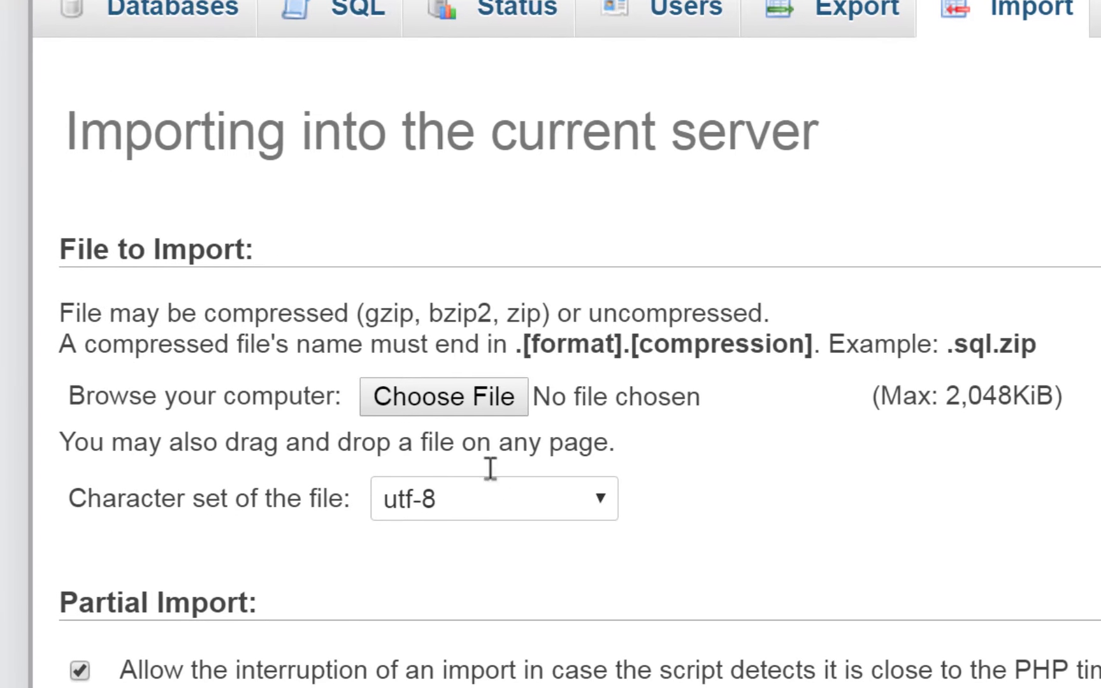
click(478, 402)
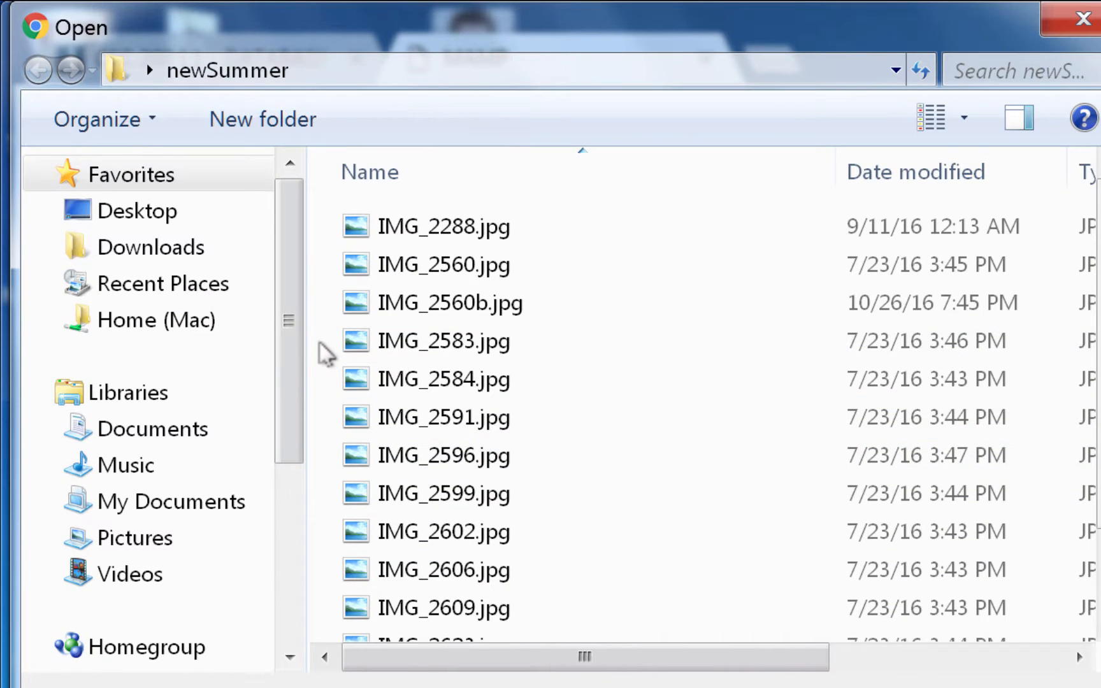
click(192, 503)
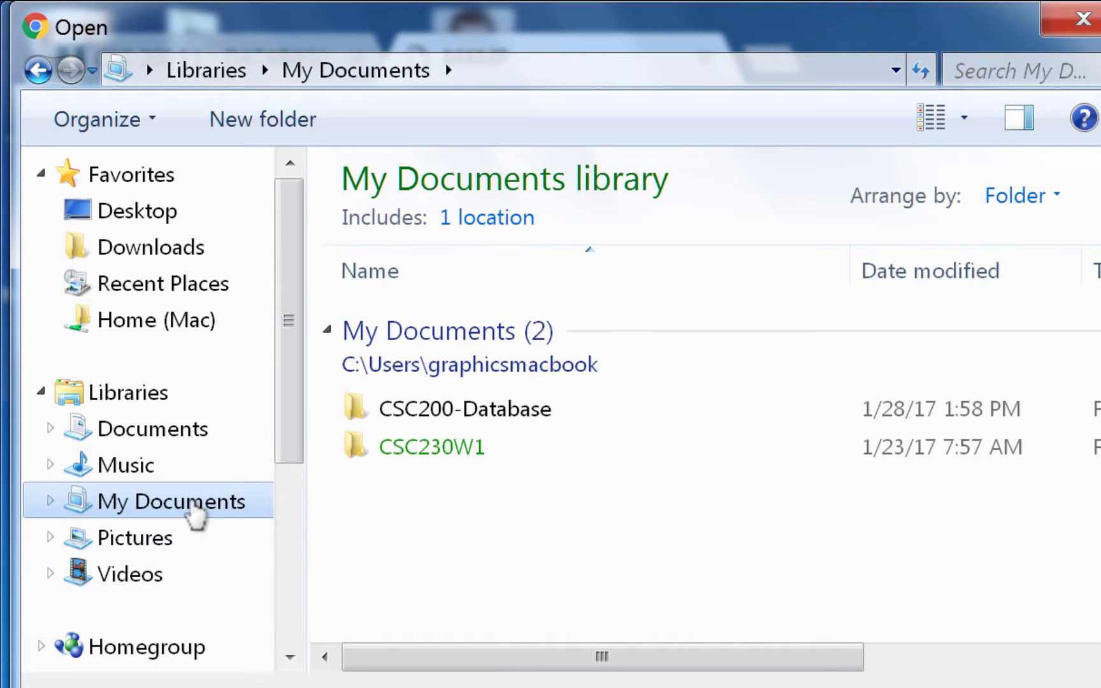
click(447, 408)
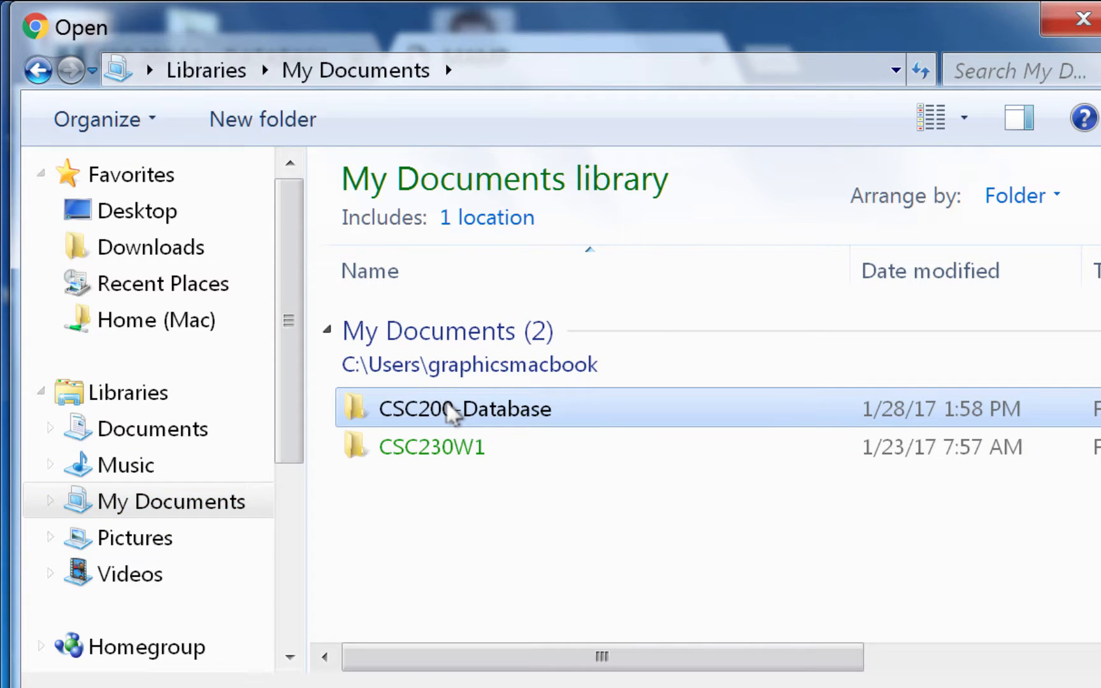
double_click(452, 411)
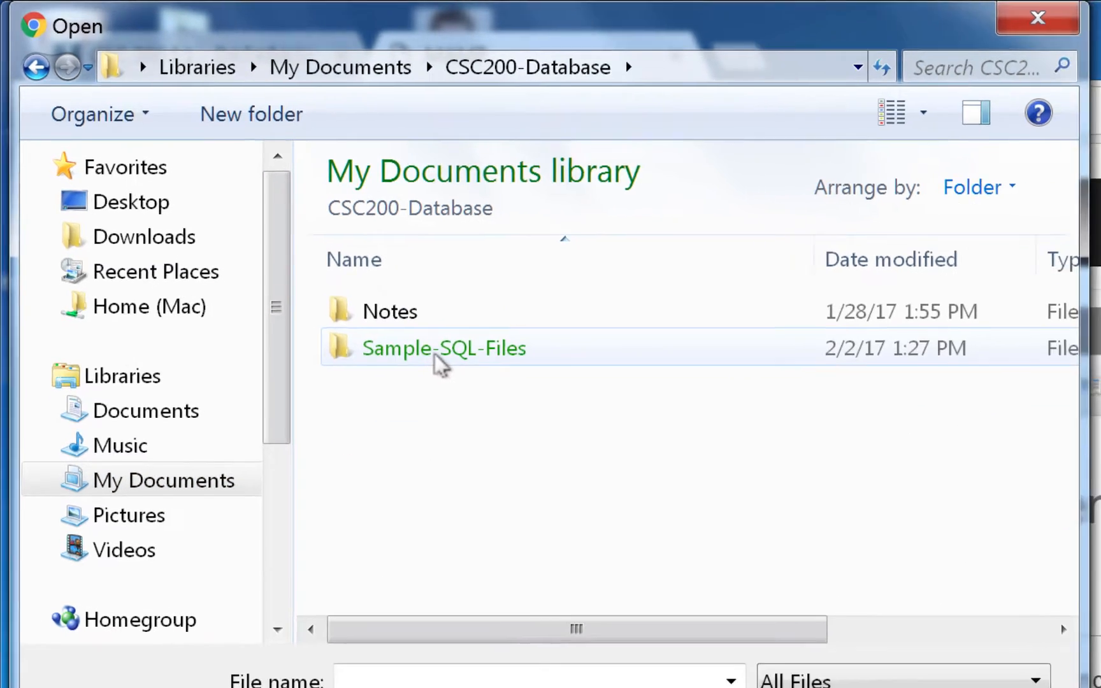
double_click(435, 357)
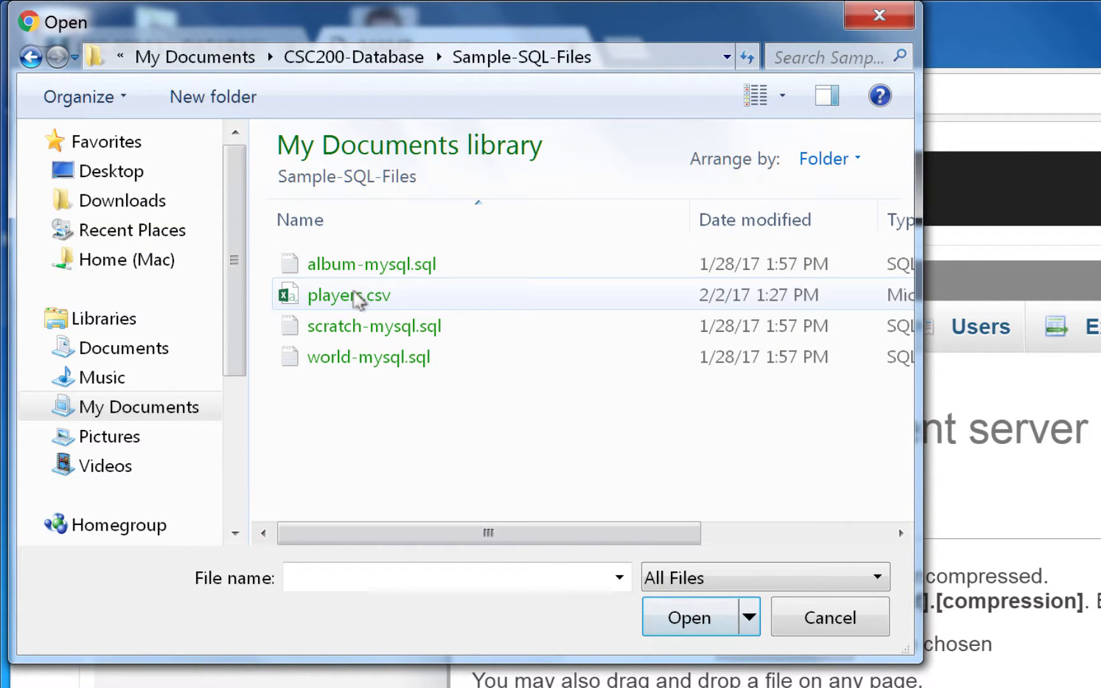
click(355, 295)
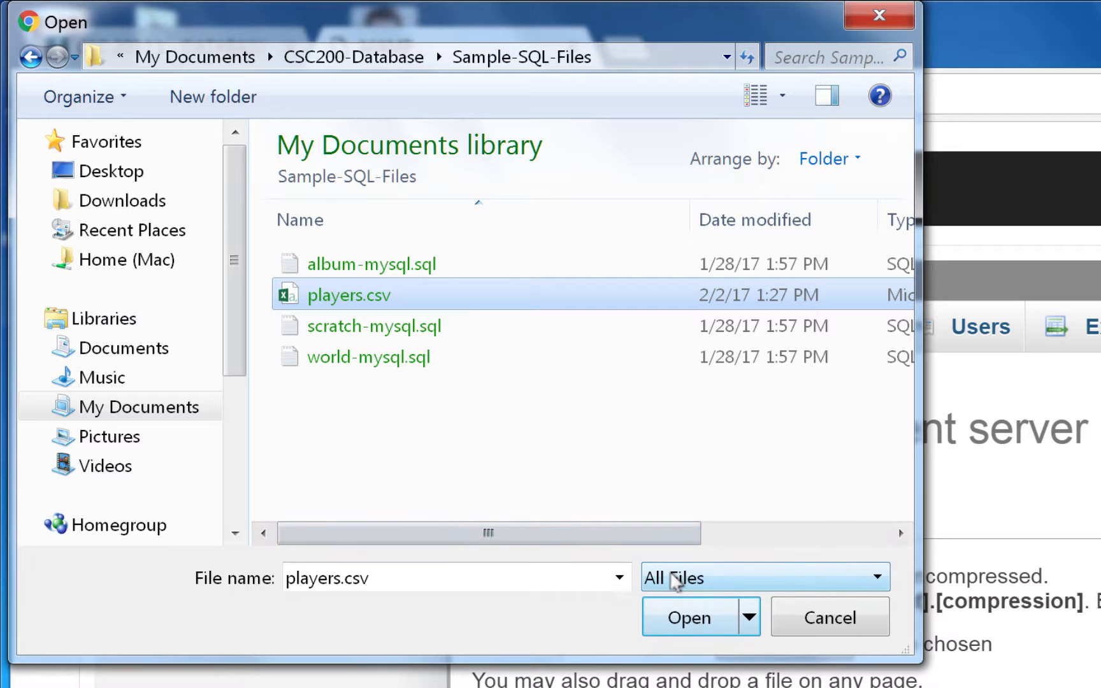
click(680, 623)
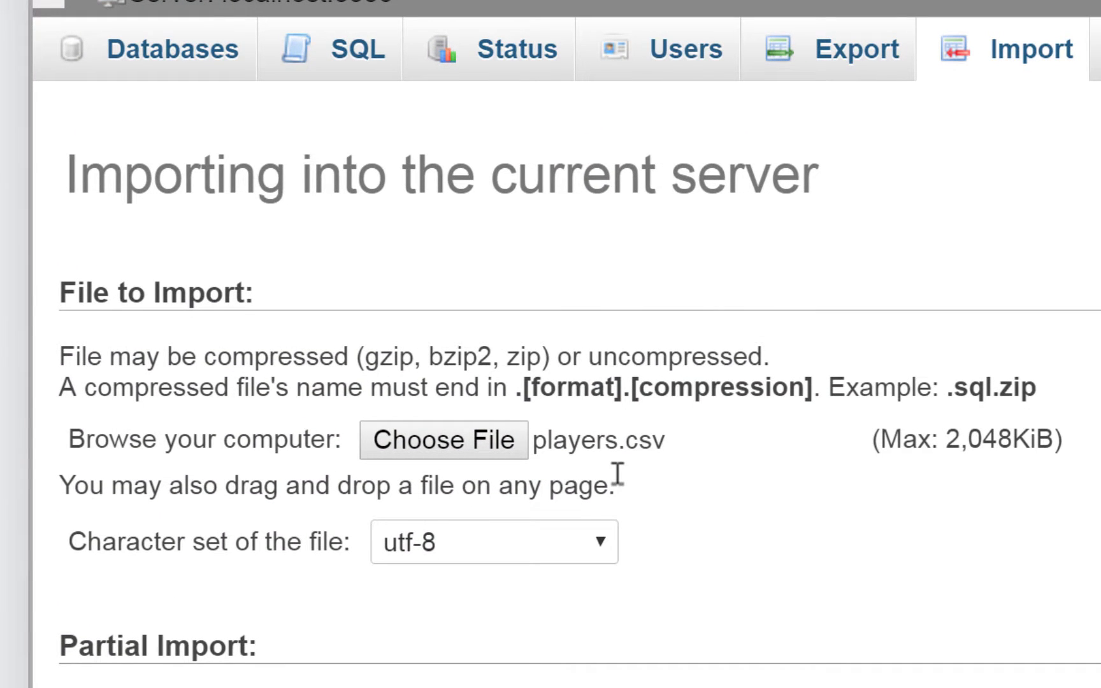
Mark the first line of players.csv as containing the table column names and run the CSV import.
scroll(618, 475, down, 5)
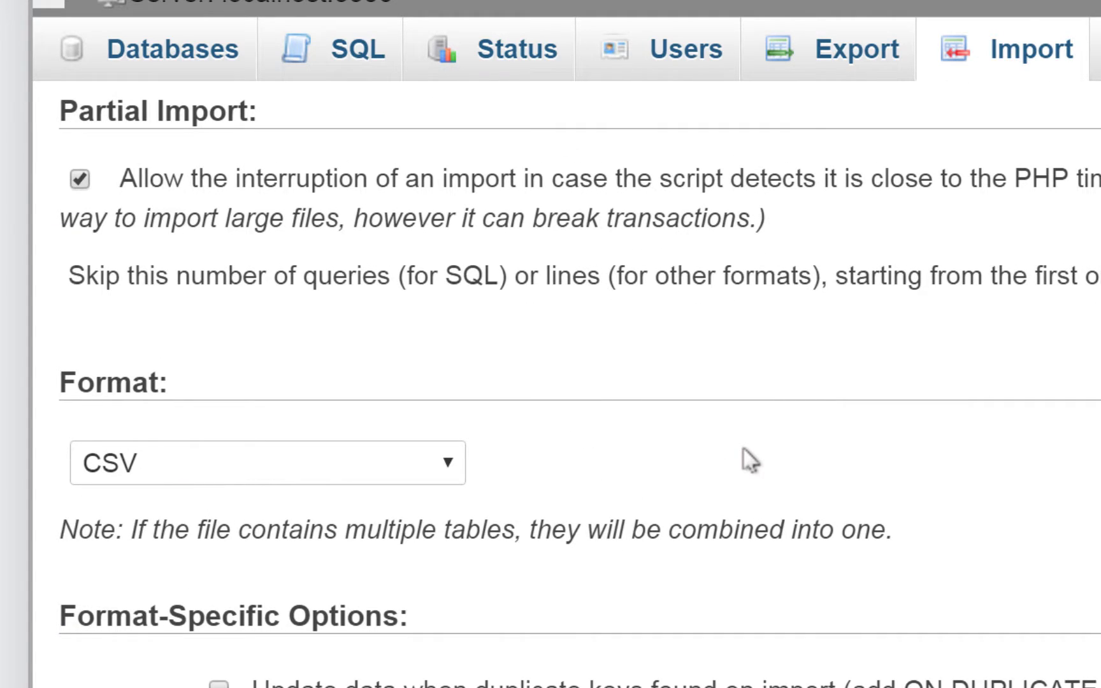
scroll(742, 448, down, 4)
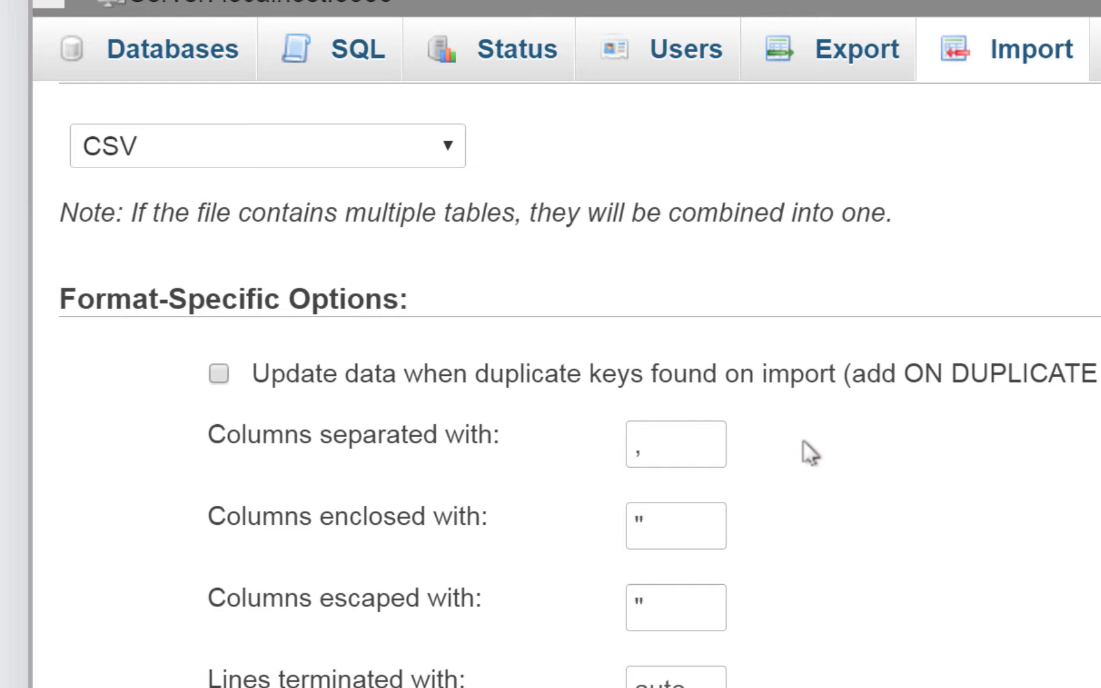
scroll(803, 440, down, 1)
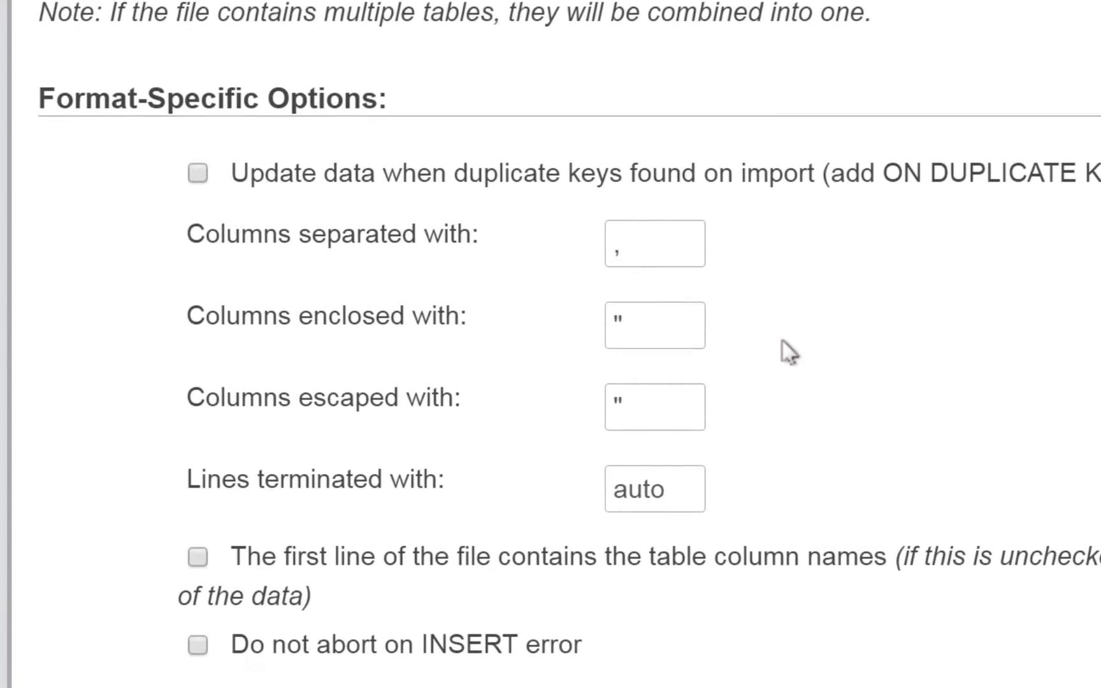
scroll(782, 340, down, 1)
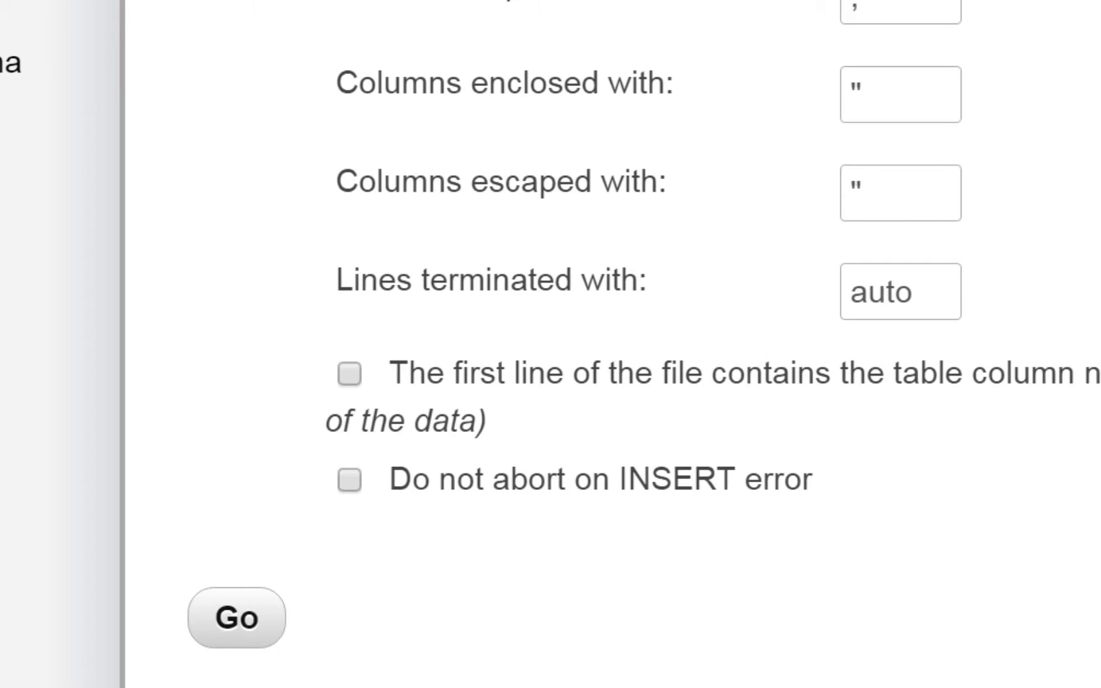
click(349, 374)
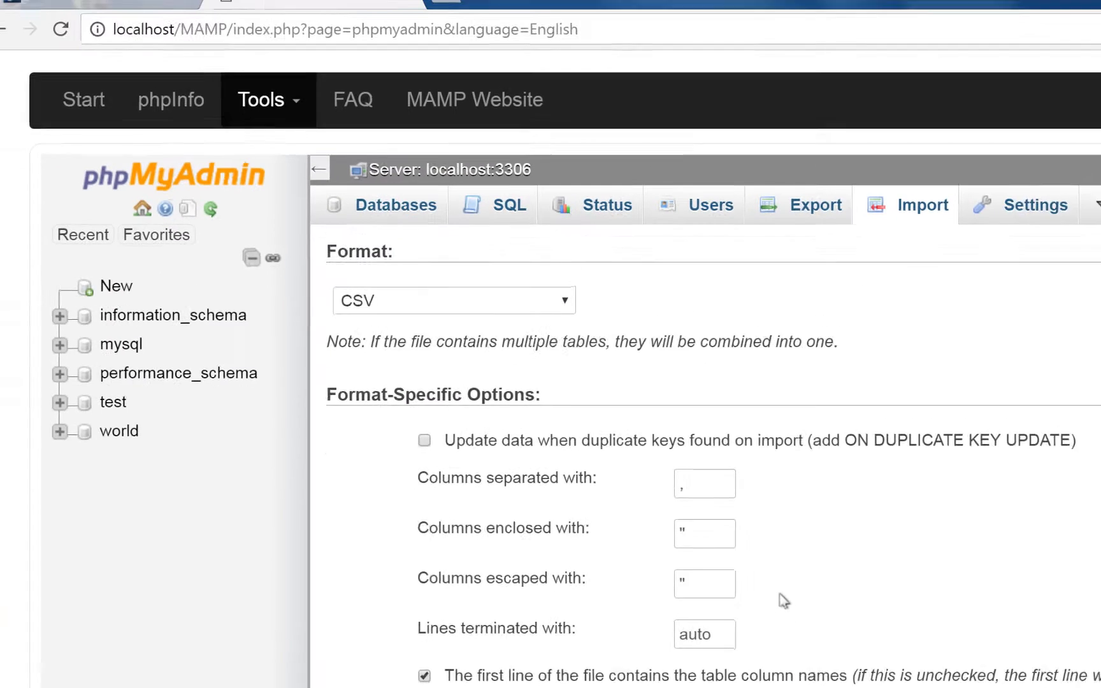
scroll(784, 601, up, 6)
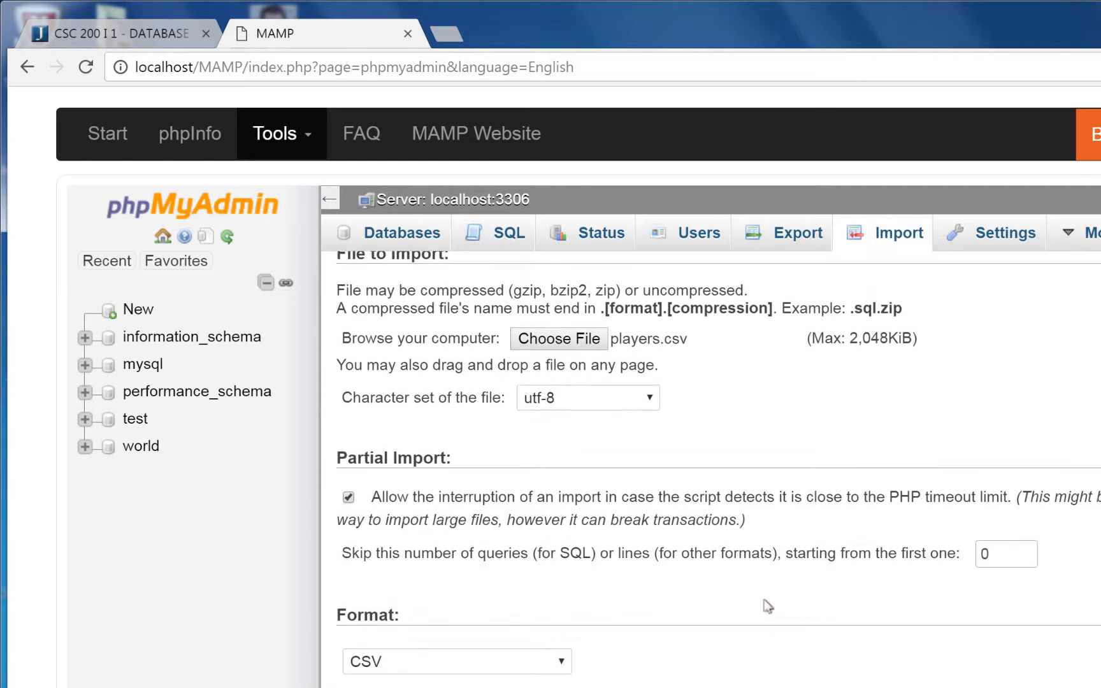
scroll(828, 606, down, 10)
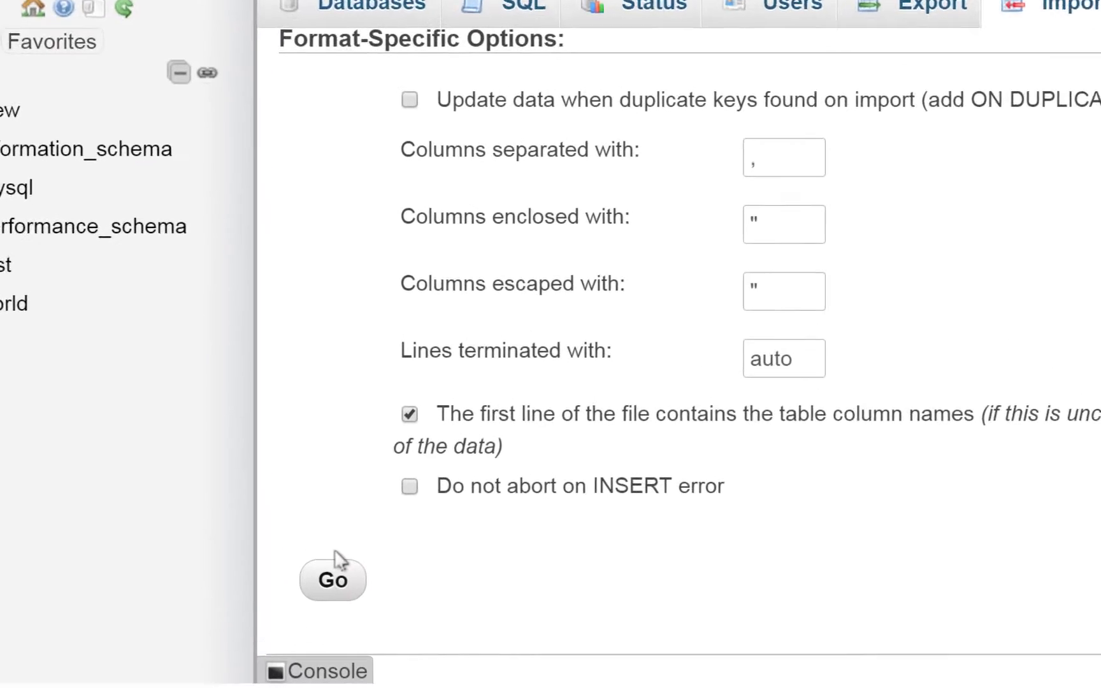
click(320, 527)
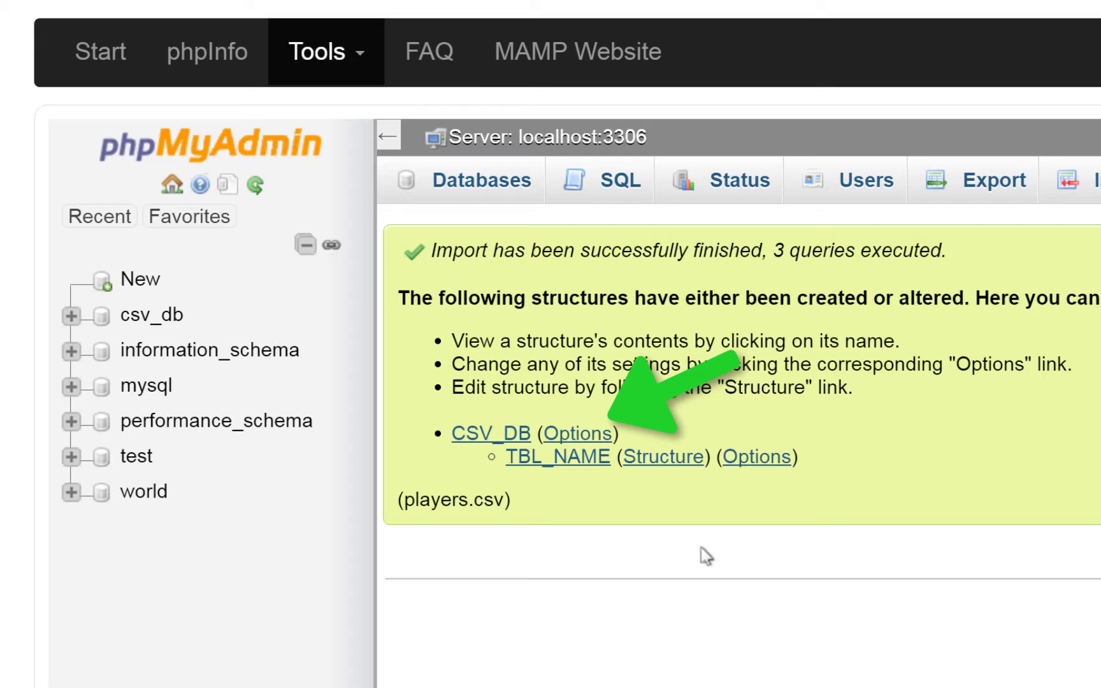
Rename the imported CSV_DB database to pirates1982-homa and confirm the change.
click(580, 436)
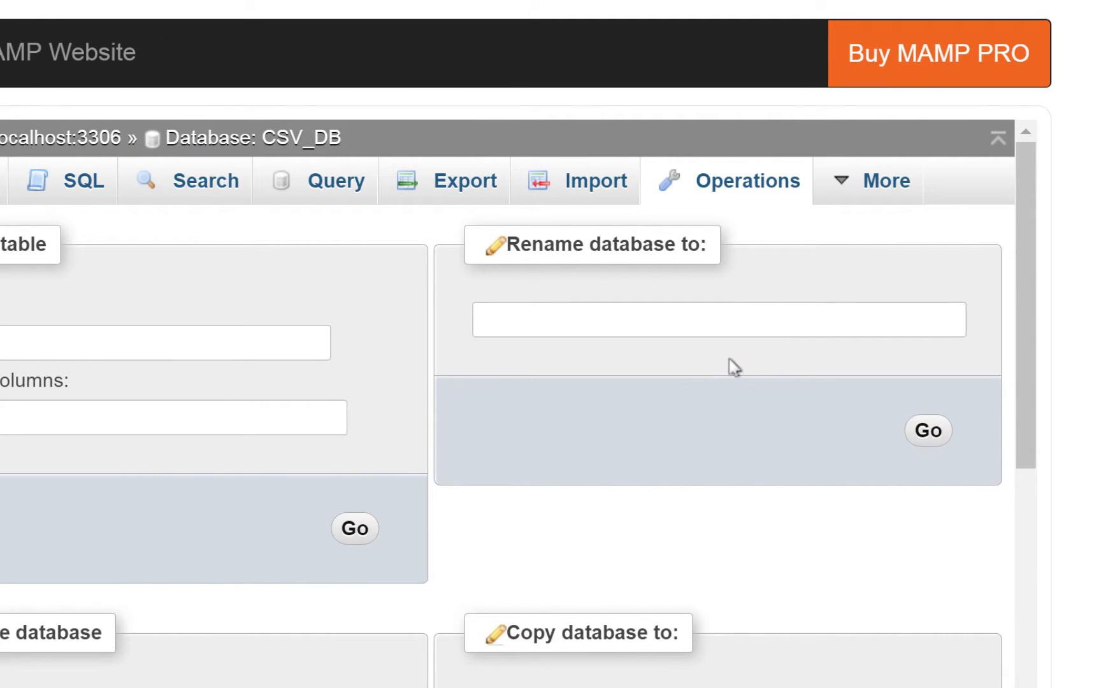
click(618, 322)
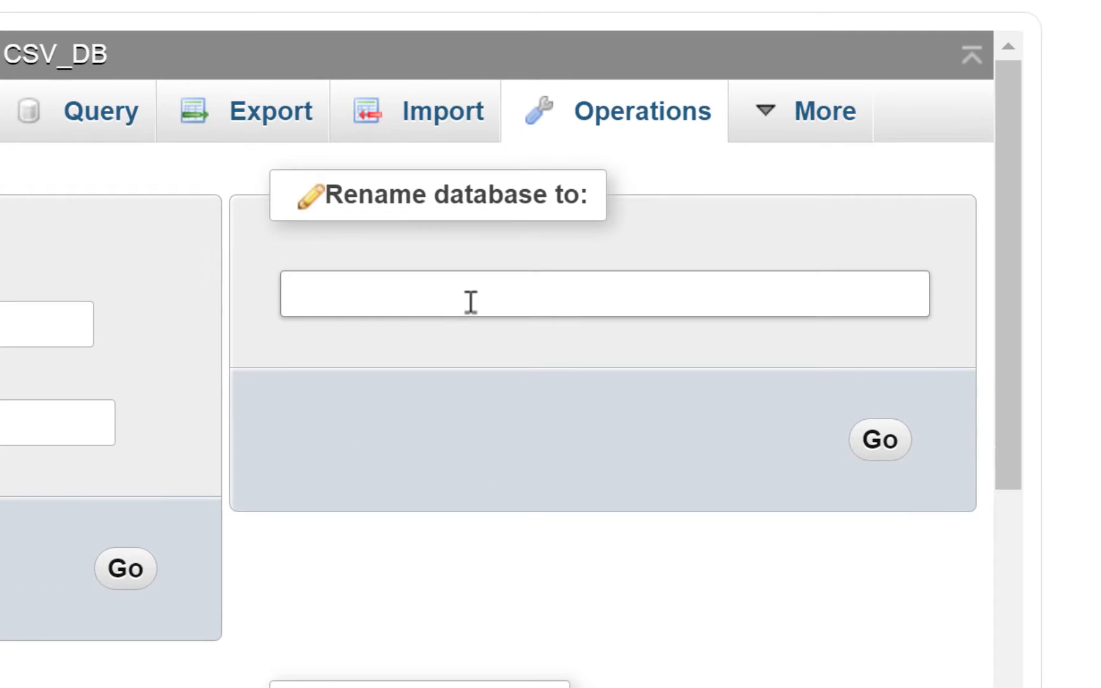
text(pirates198)
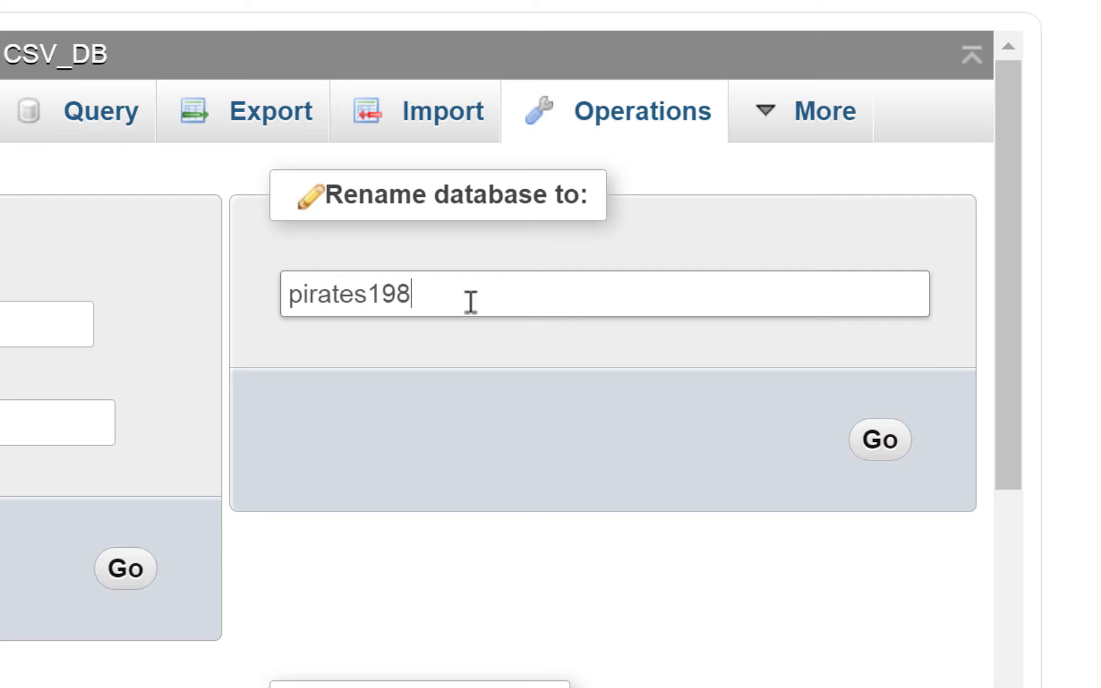
text(2-homa)
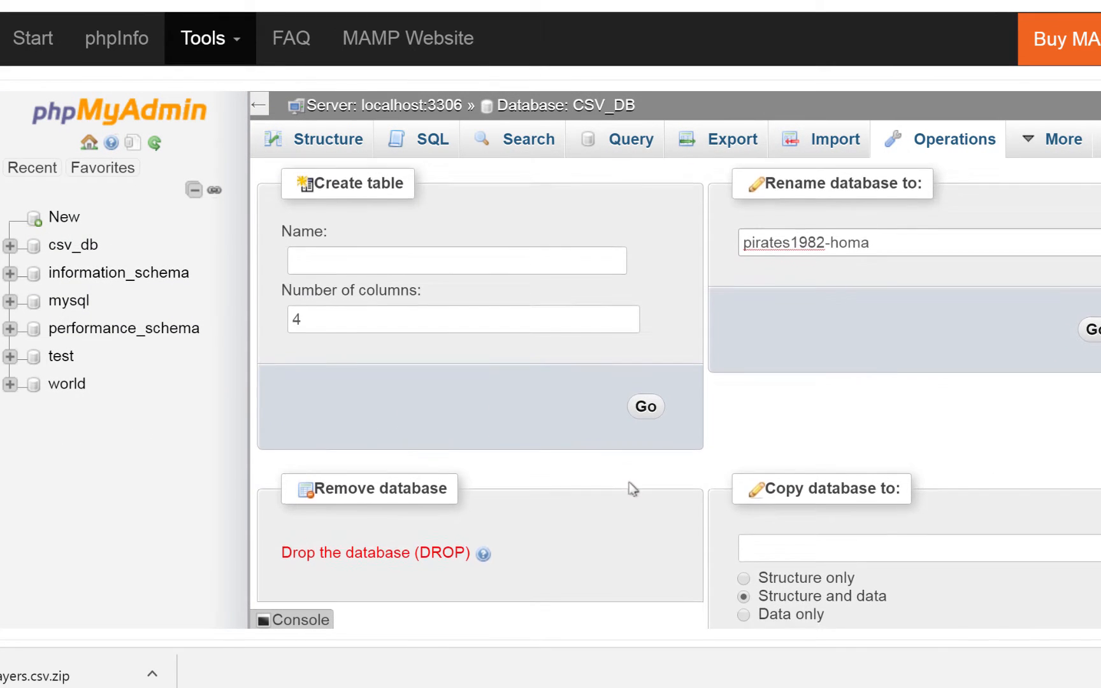
scroll(629, 482, down, 3)
scroll(629, 482, up, 3)
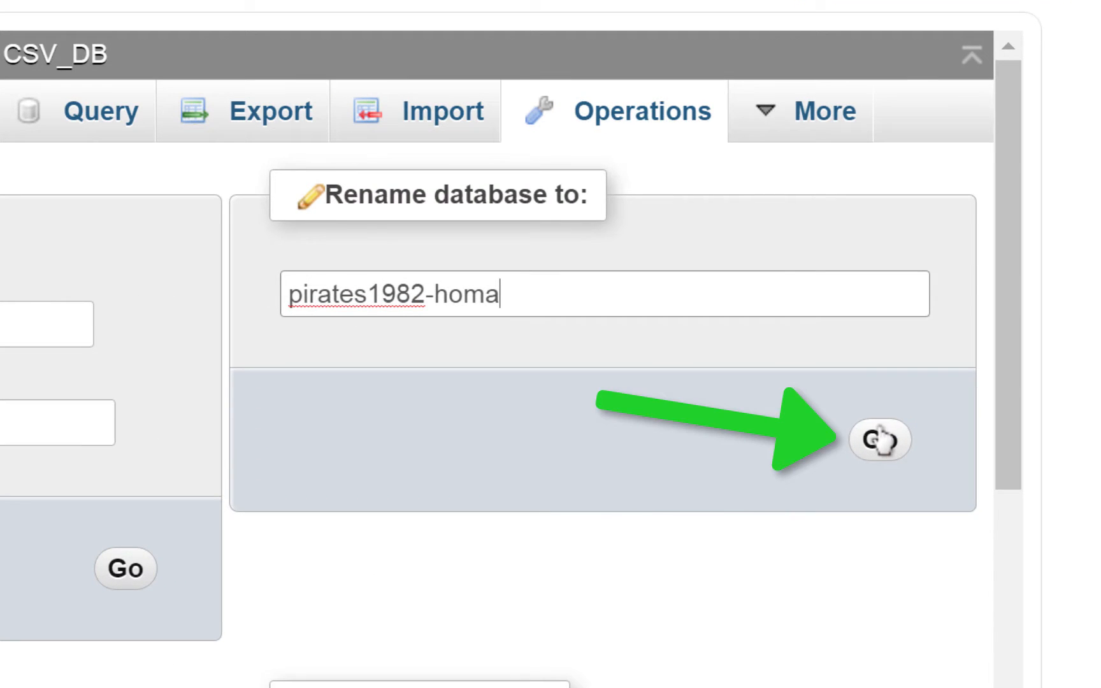
click(974, 393)
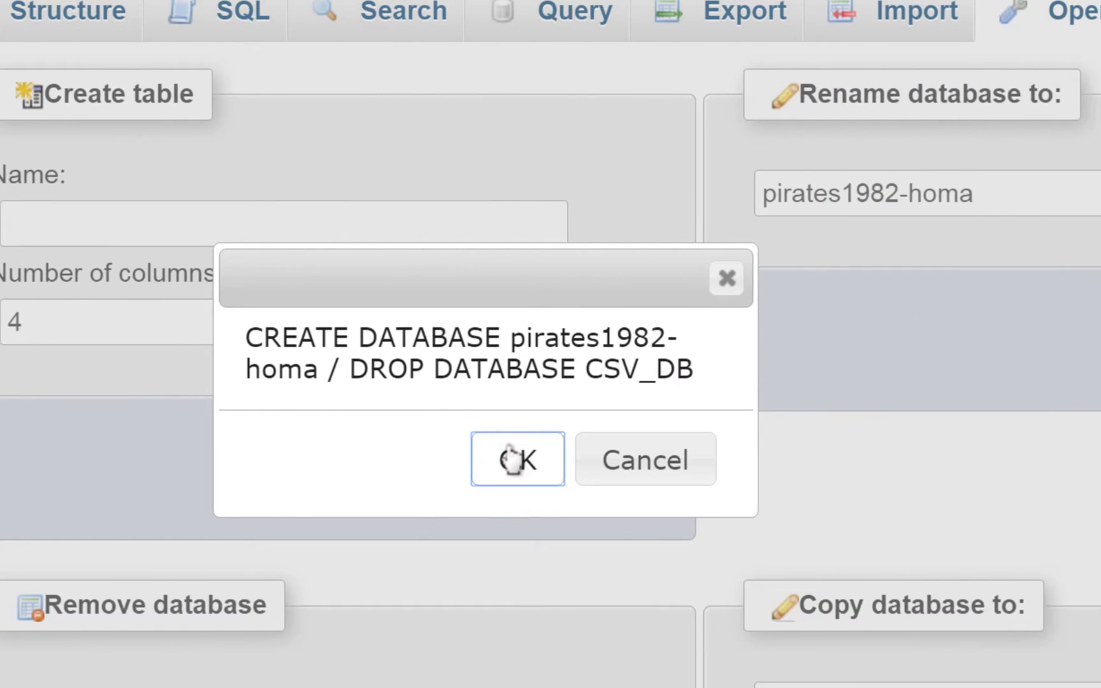
click(513, 460)
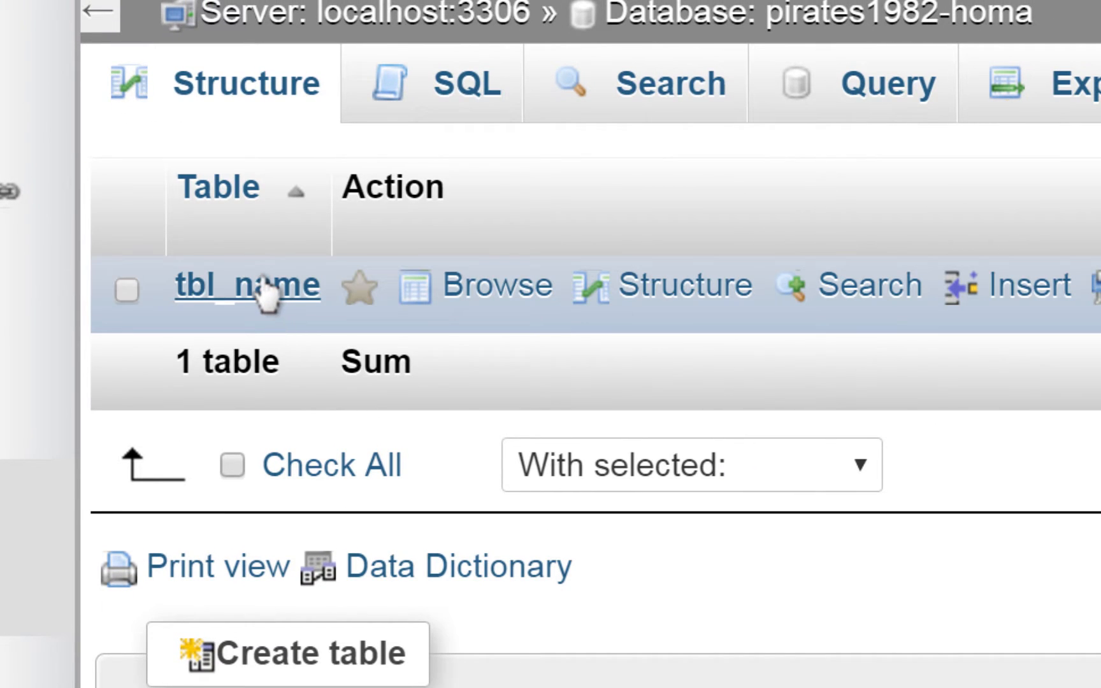
Open the tbl_name table in the pirates1982-homa database and rename it to players.
click(267, 295)
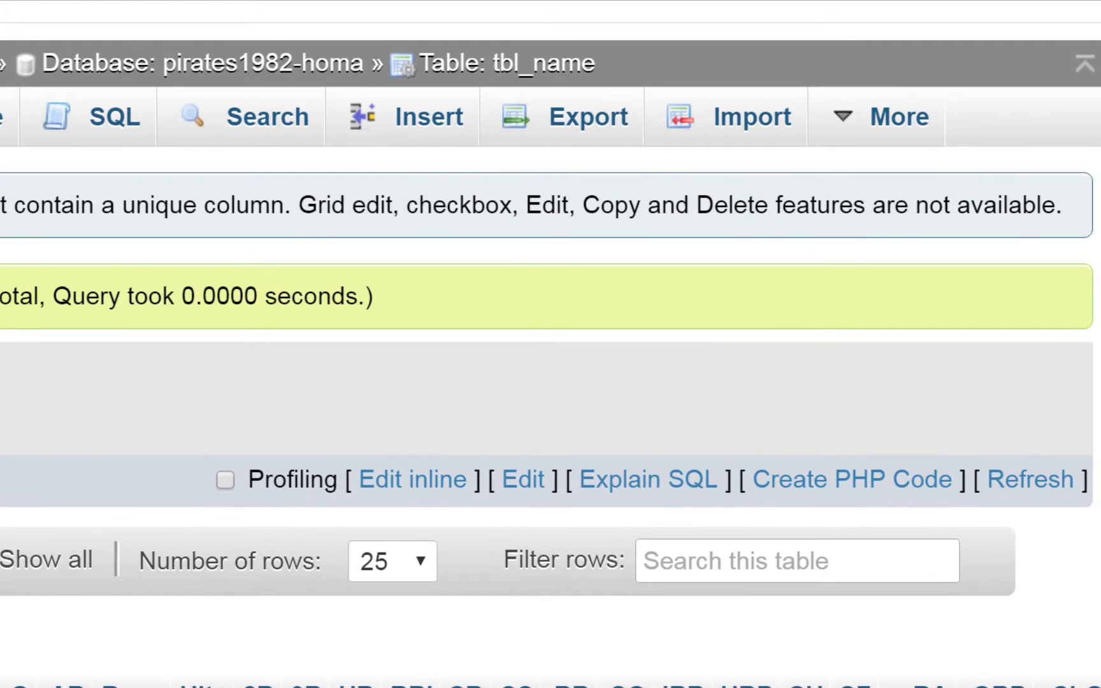
mouse_move(838, 143)
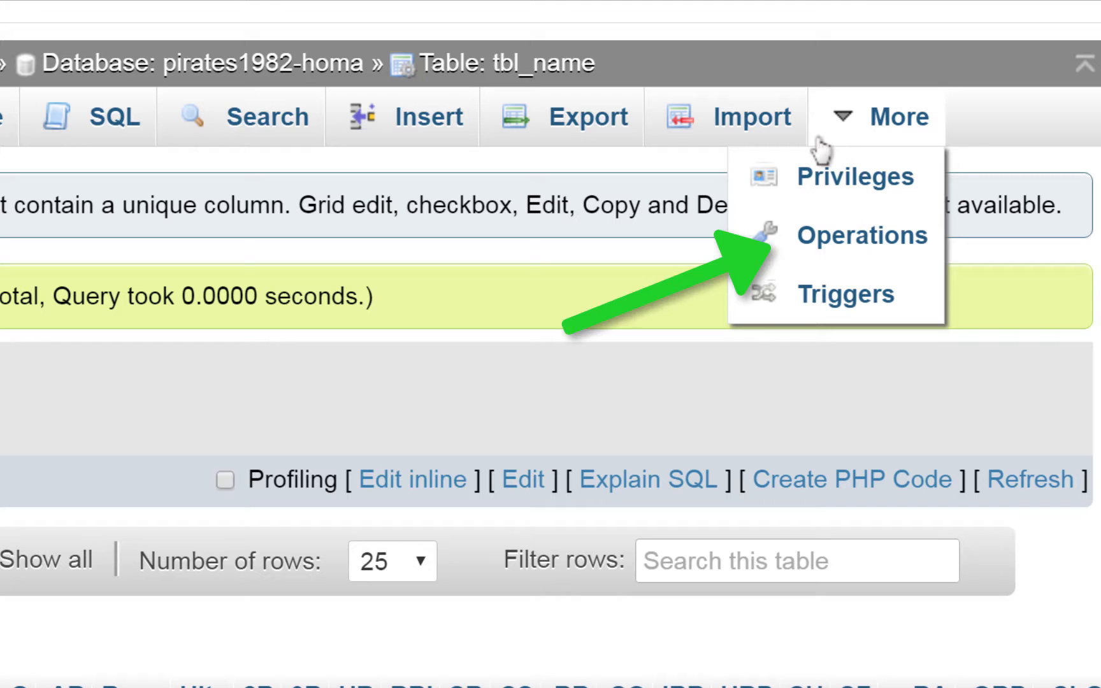
click(806, 243)
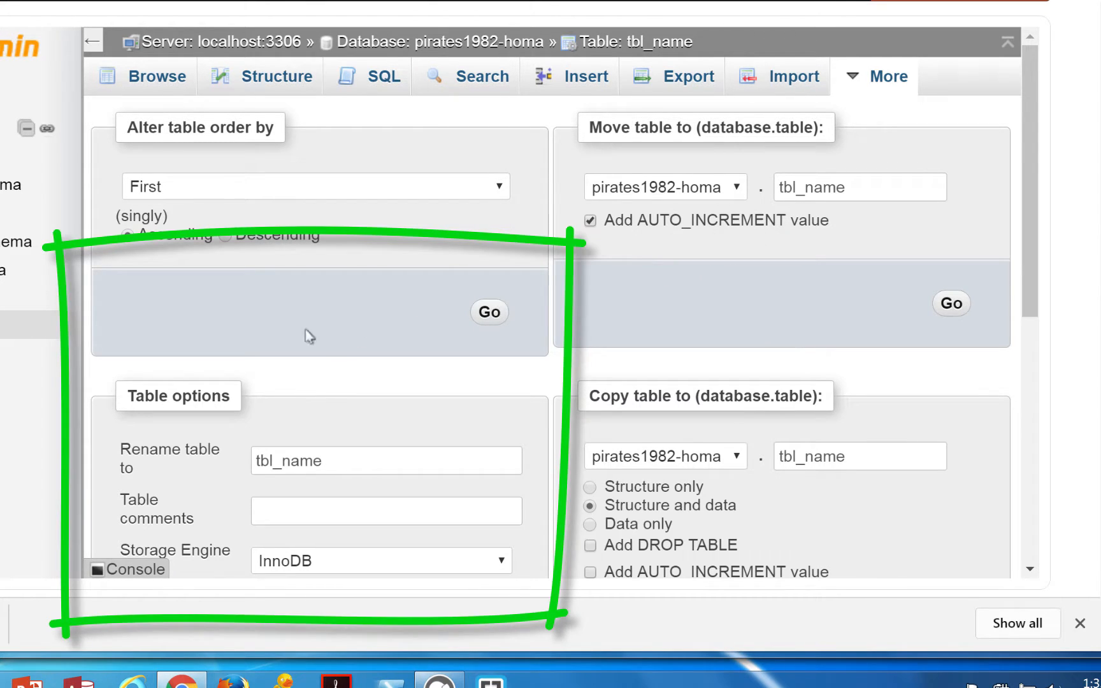
scroll(305, 329, down, 2)
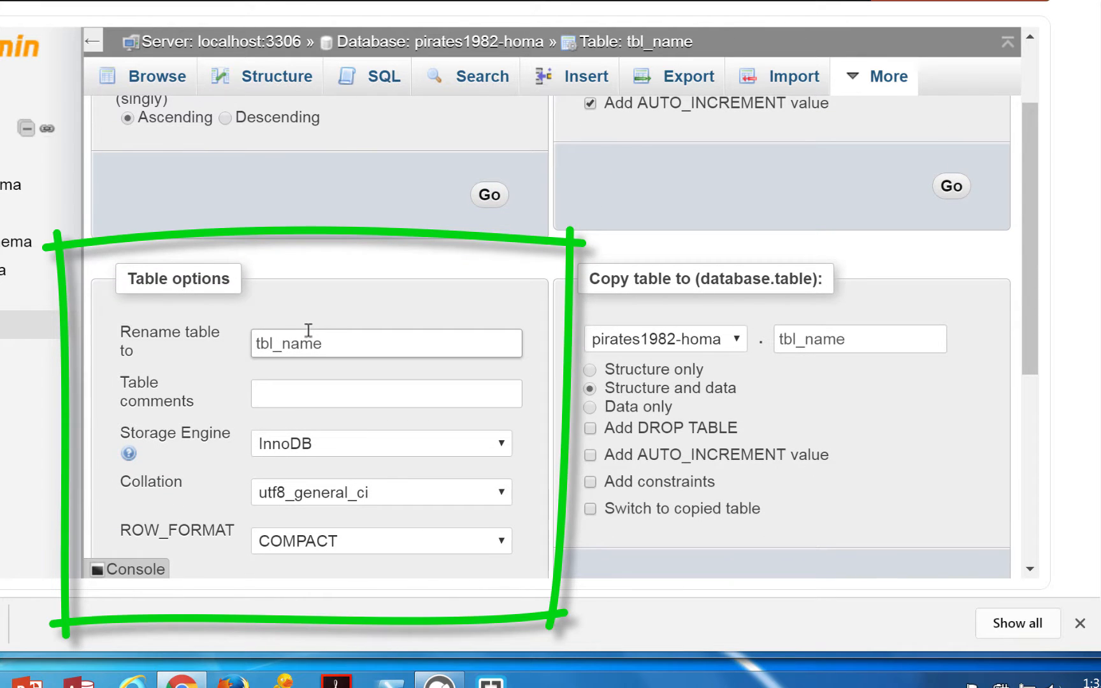
drag(336, 341, 217, 337)
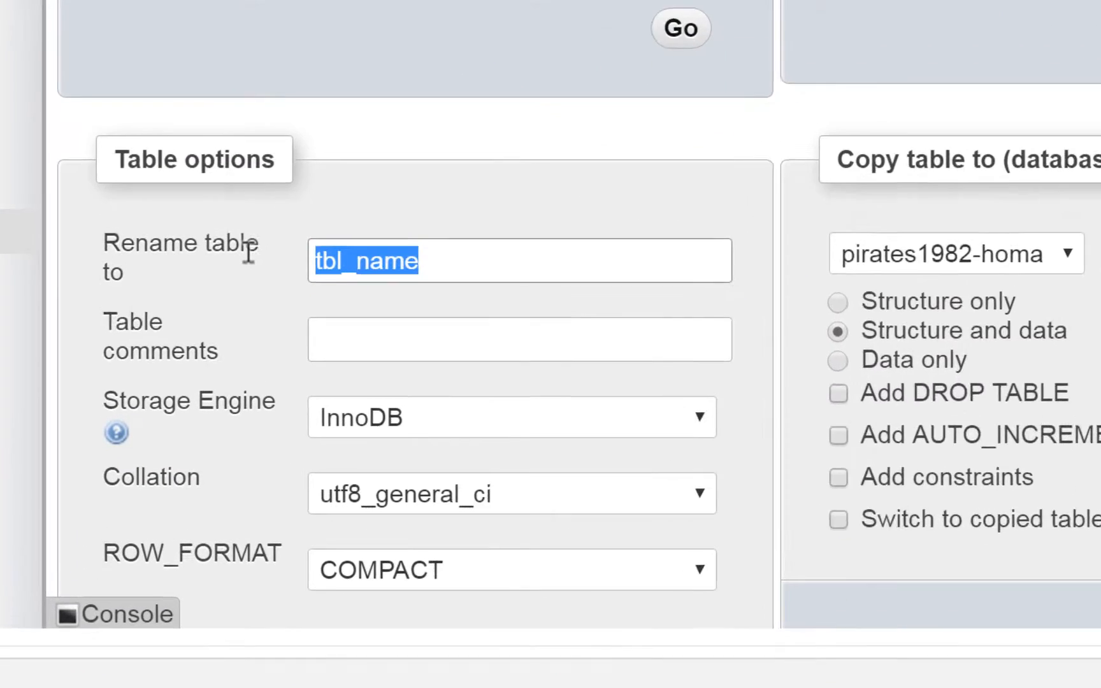
text(play)
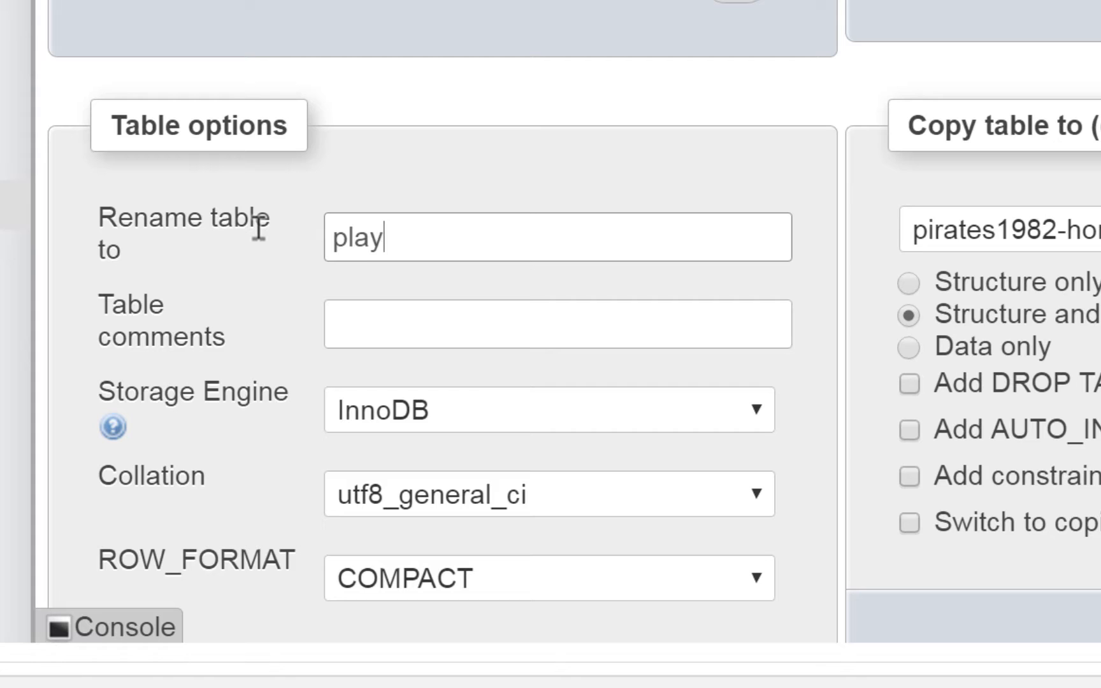
text(ers)
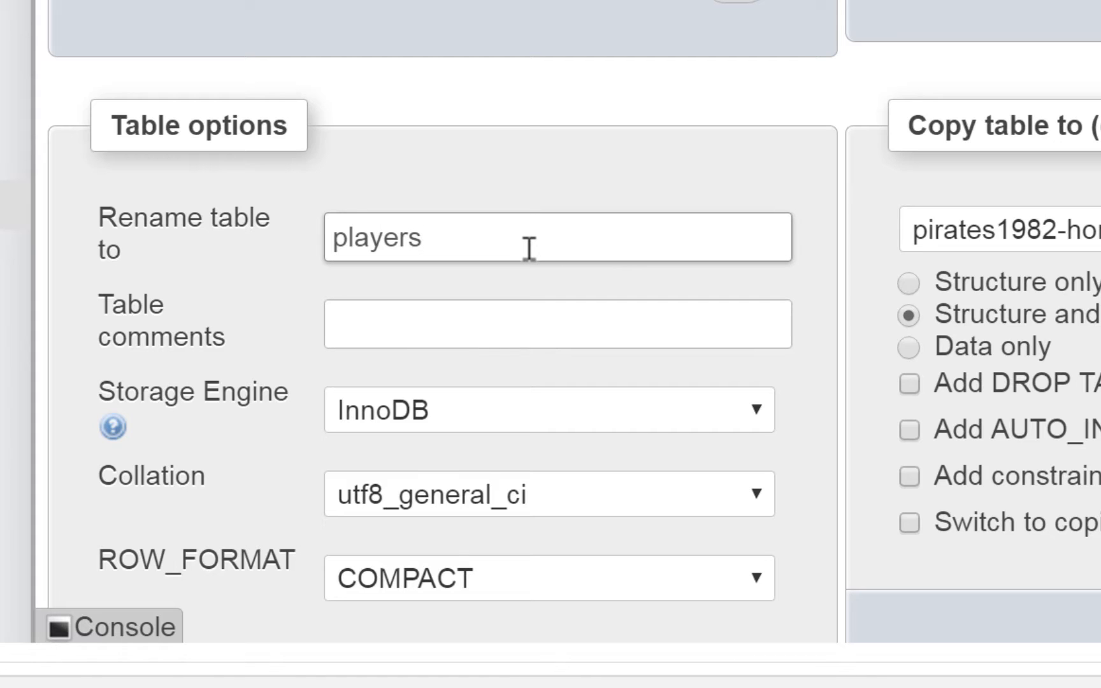
scroll(563, 393, down, 5)
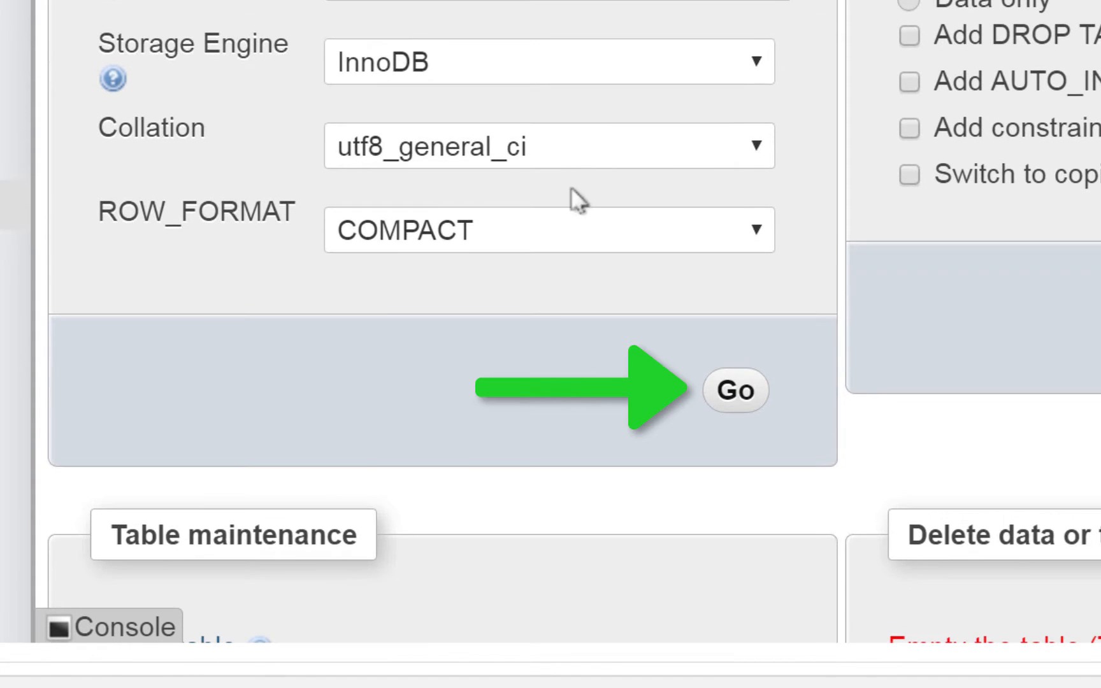
scroll(790, 317, up, 1)
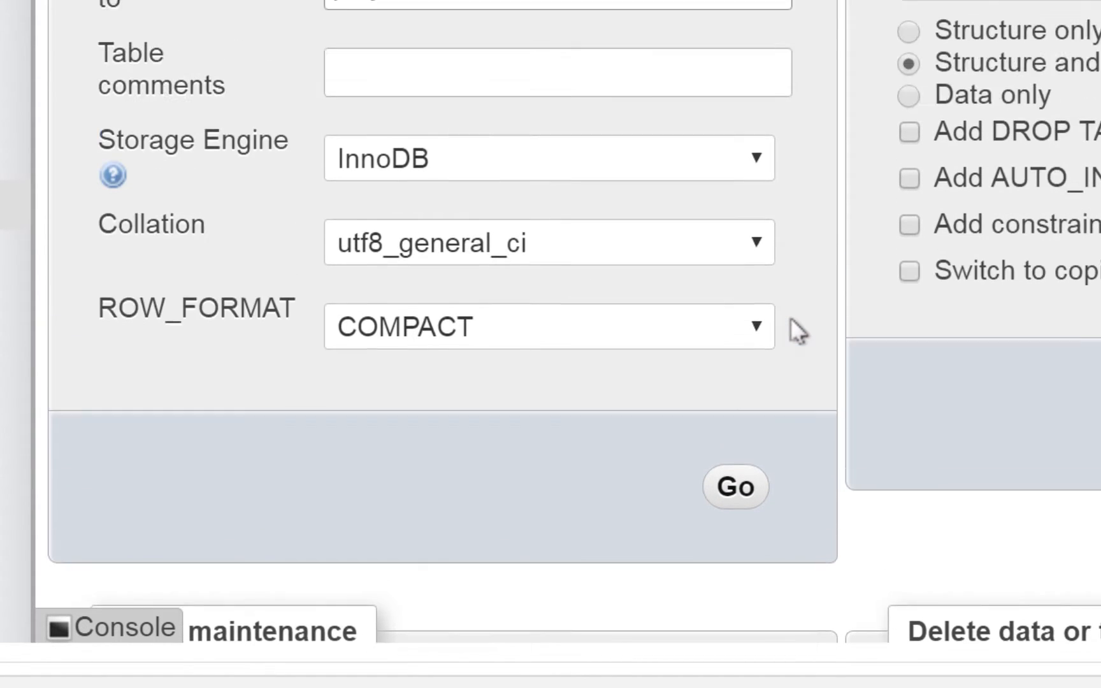
scroll(790, 319, up, 1)
scroll(791, 318, down, 2)
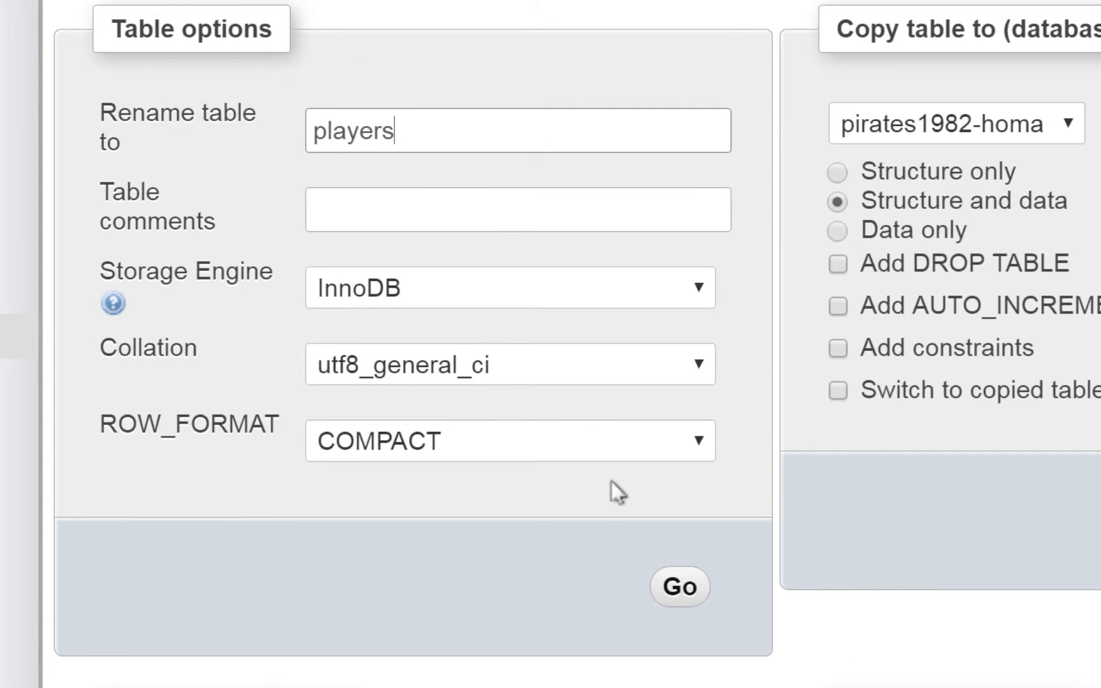
click(682, 584)
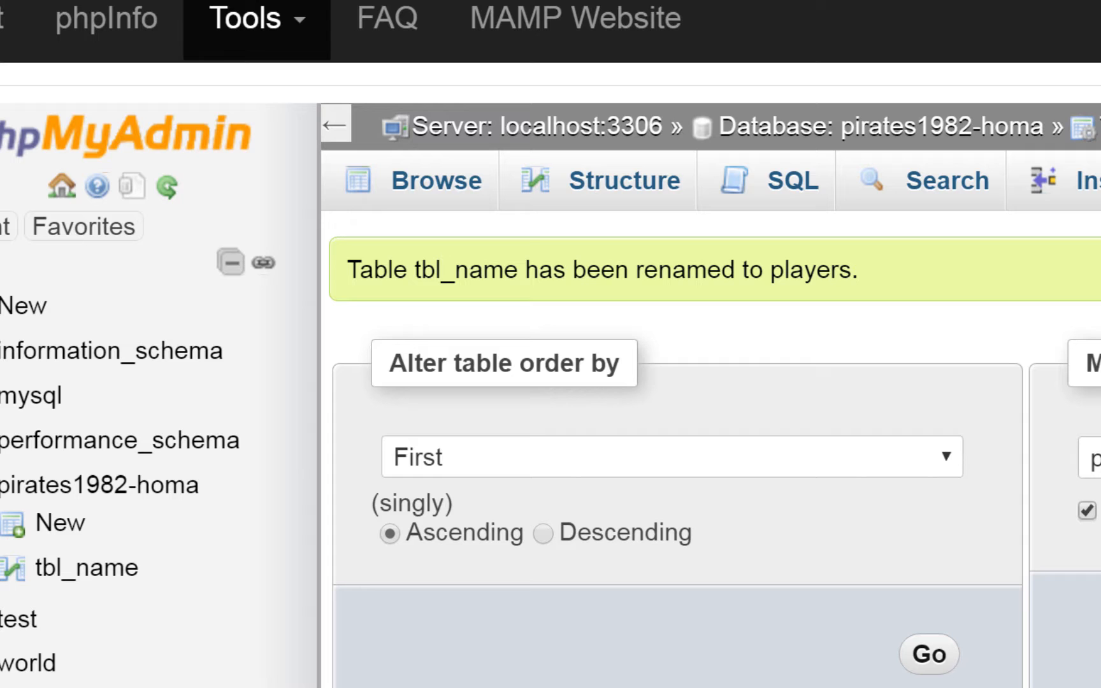
Refresh the database list and open the players table of pirates1982-homa to browse its rows.
click(167, 486)
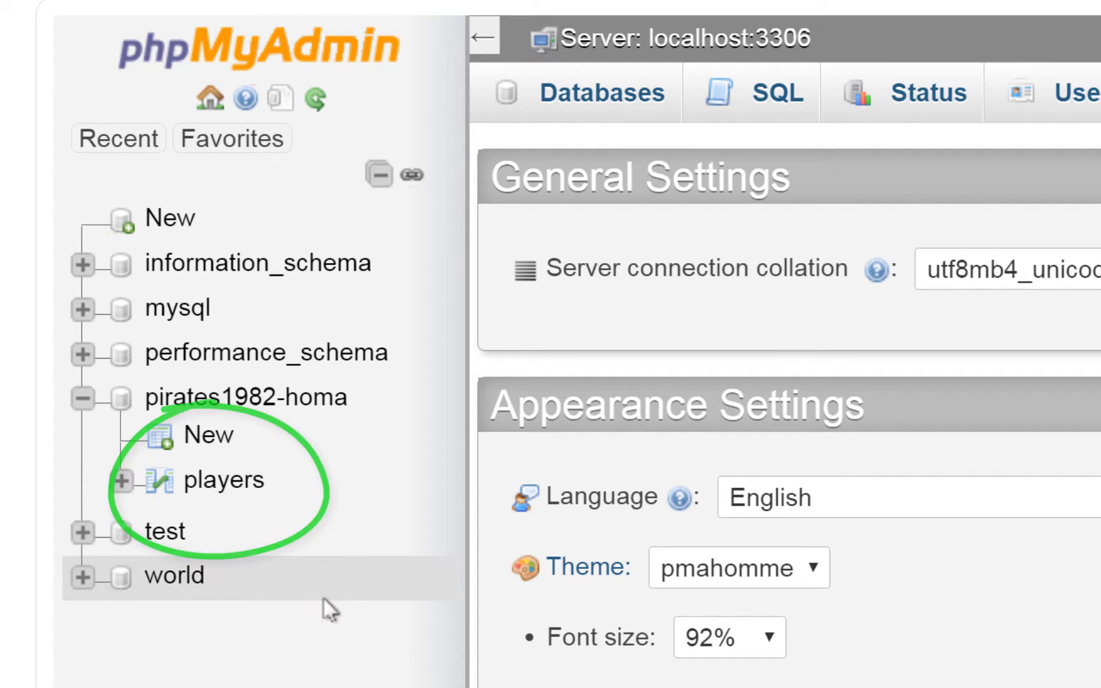
click(323, 399)
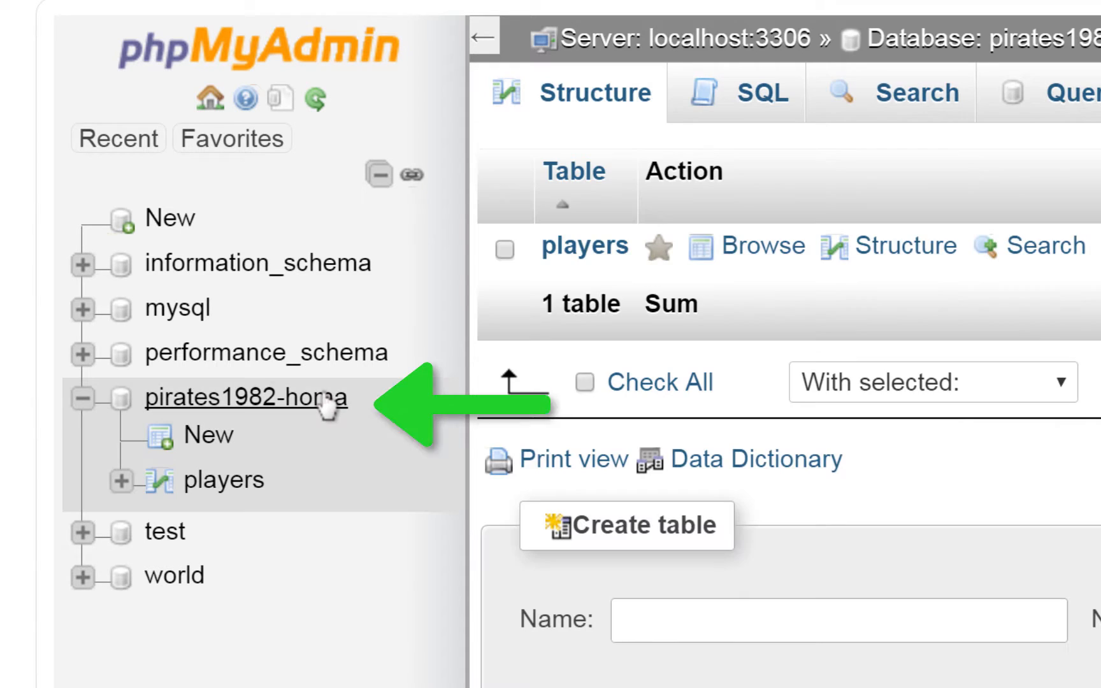
click(601, 246)
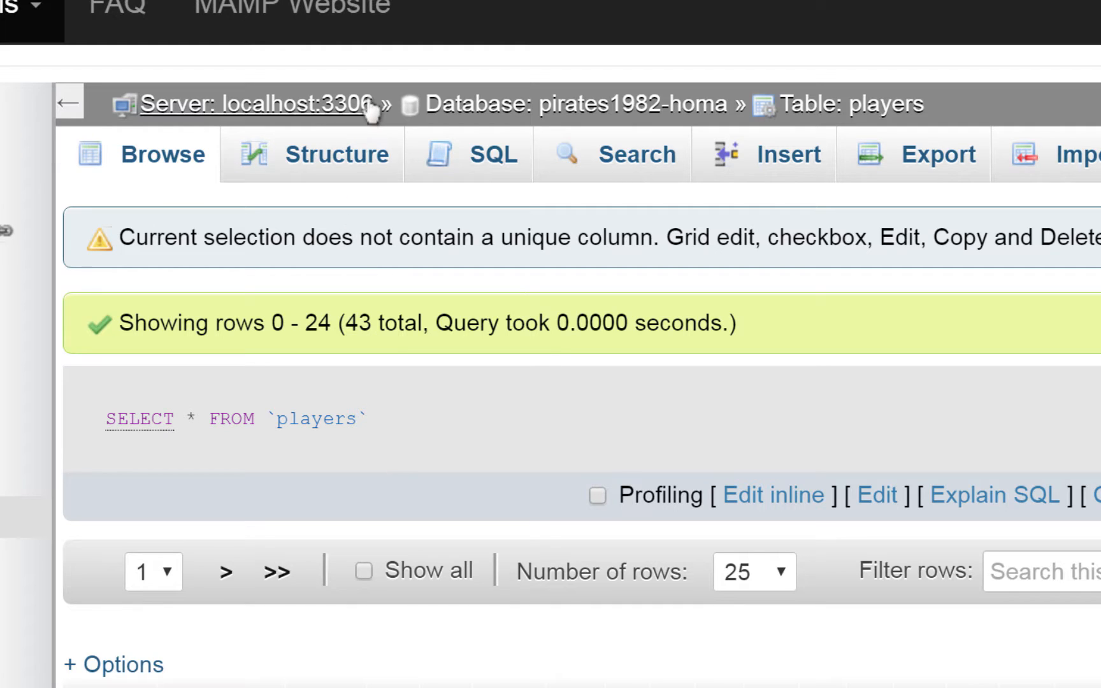
Show the players table's structure and examine the names and data types of all its columns.
click(348, 162)
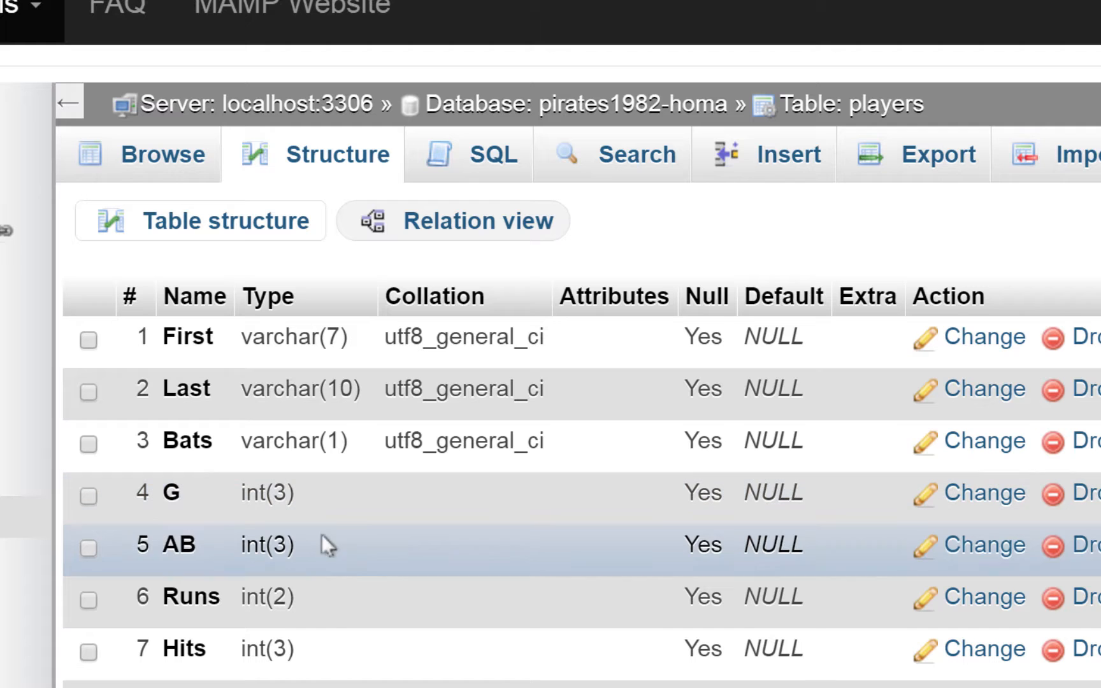
scroll(361, 528, down, 3)
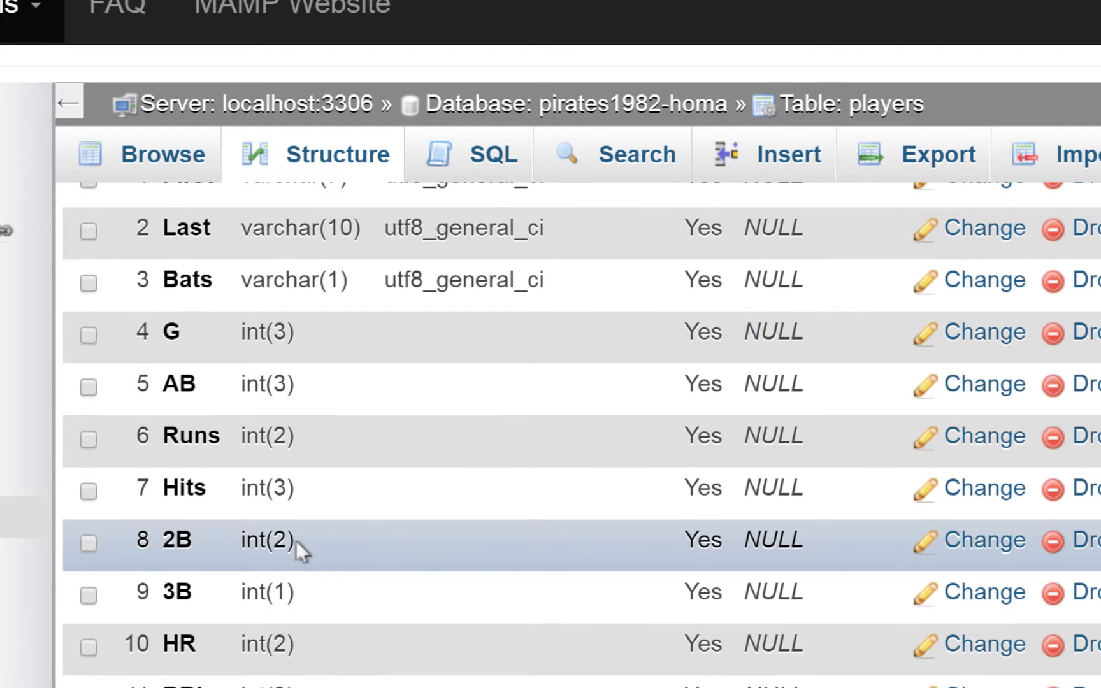
scroll(259, 611, down, 5)
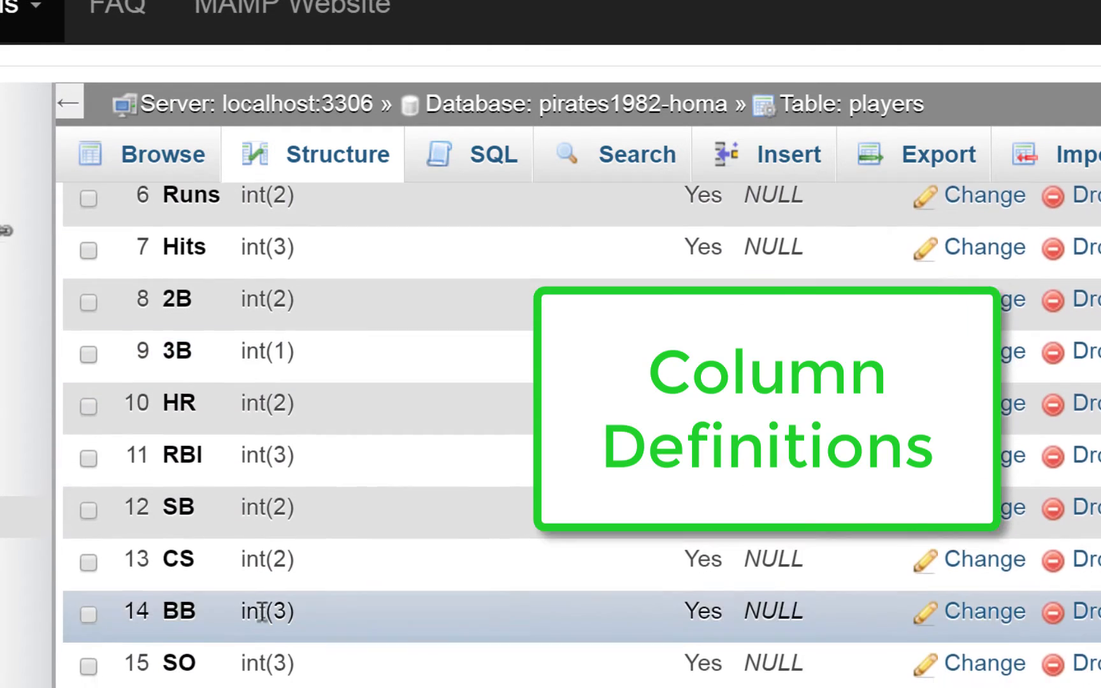
scroll(262, 612, down, 5)
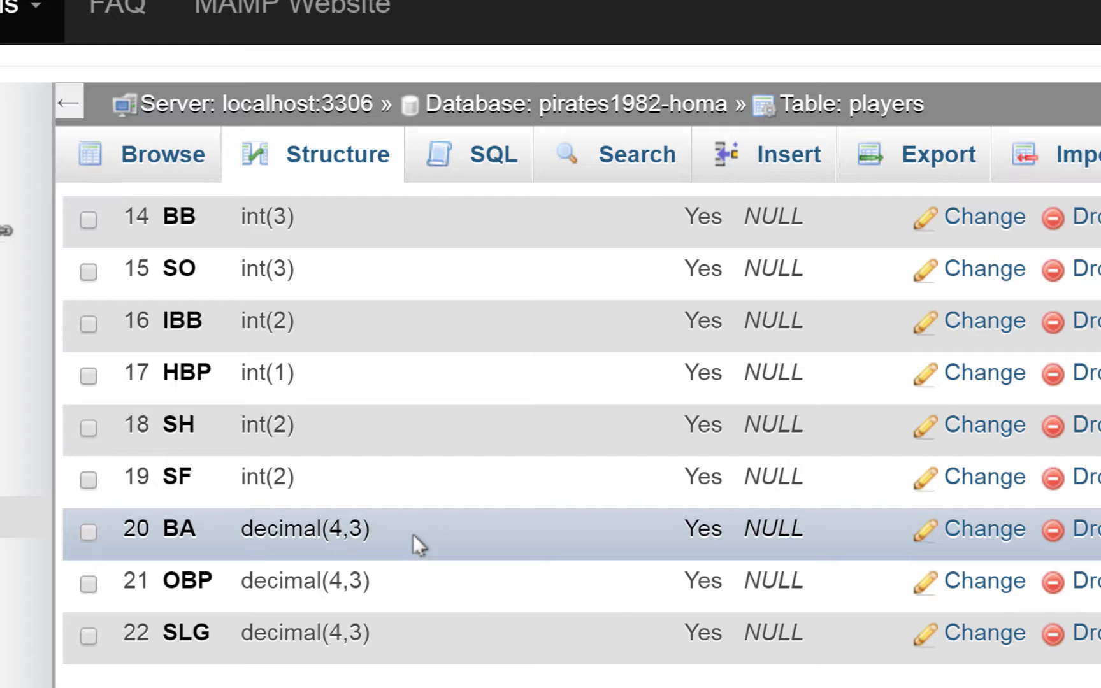
scroll(413, 533, up, 10)
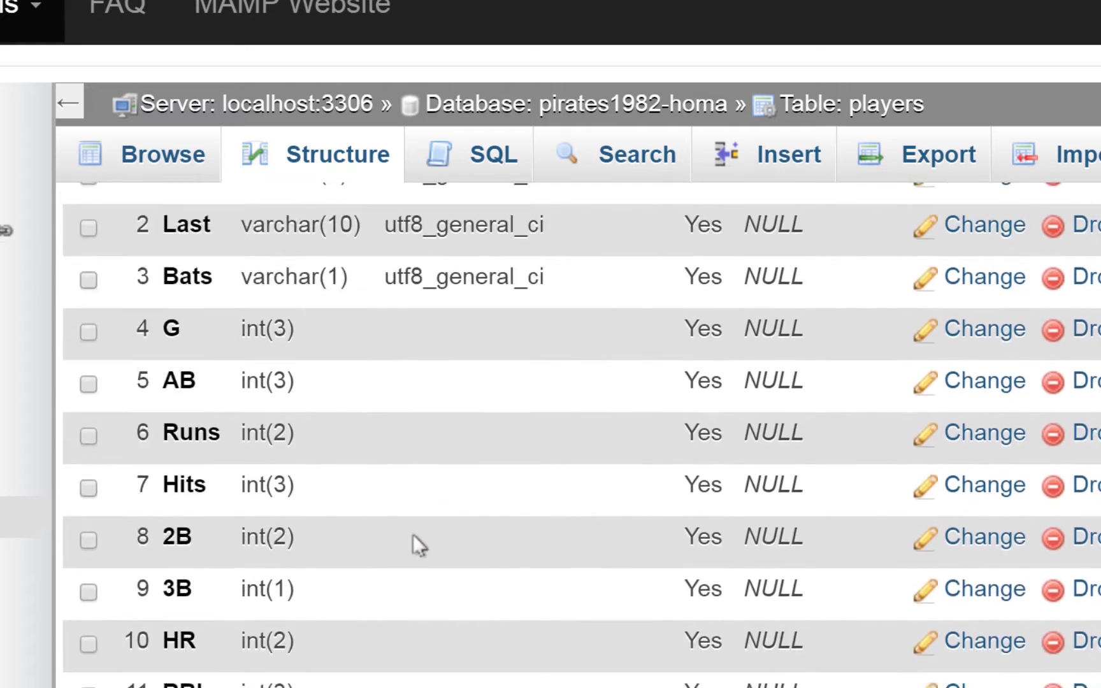
scroll(413, 534, down, 6)
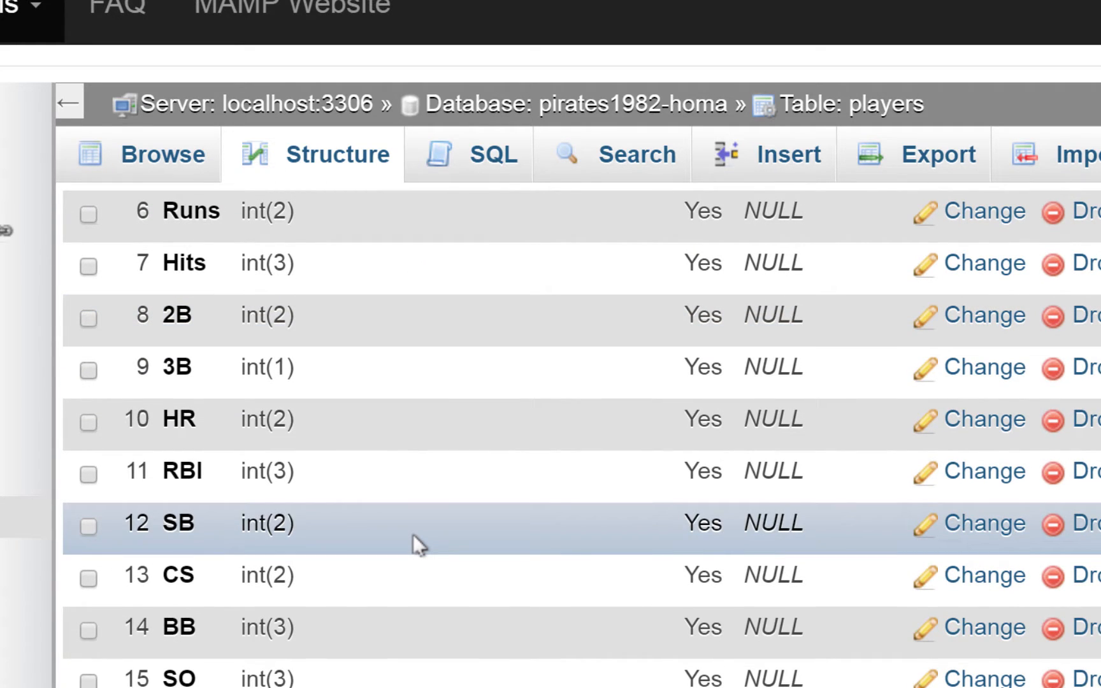
Review the column definitions of the players table, comparing the varchar columns with the int columns.
scroll(413, 534, up, 6)
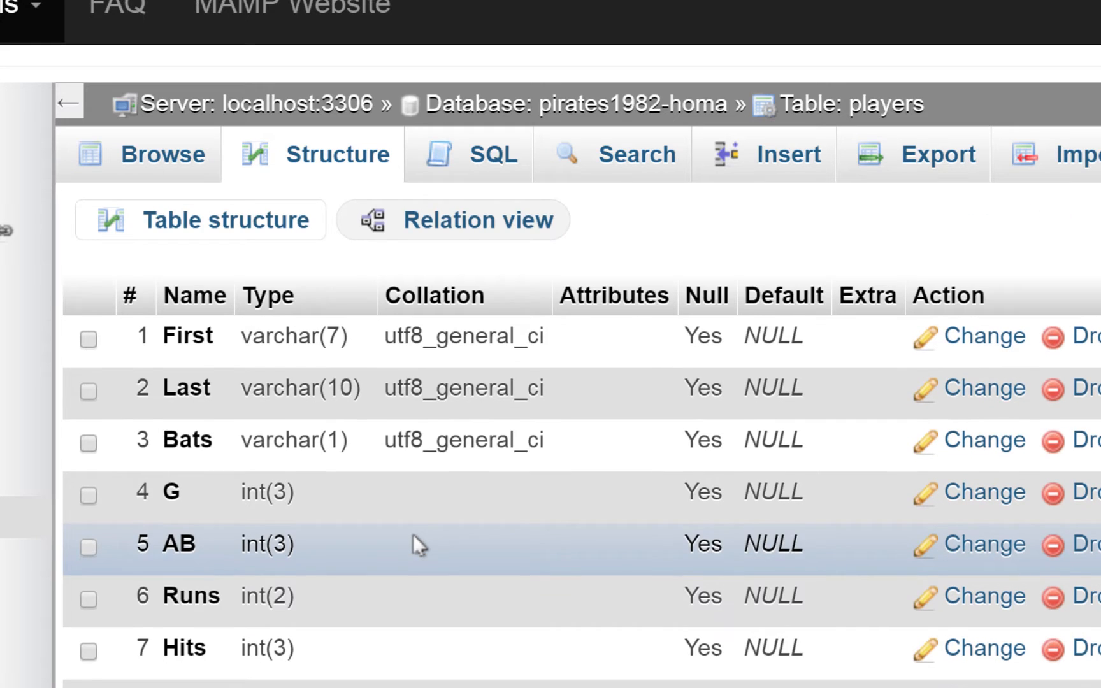
scroll(413, 534, down, 2)
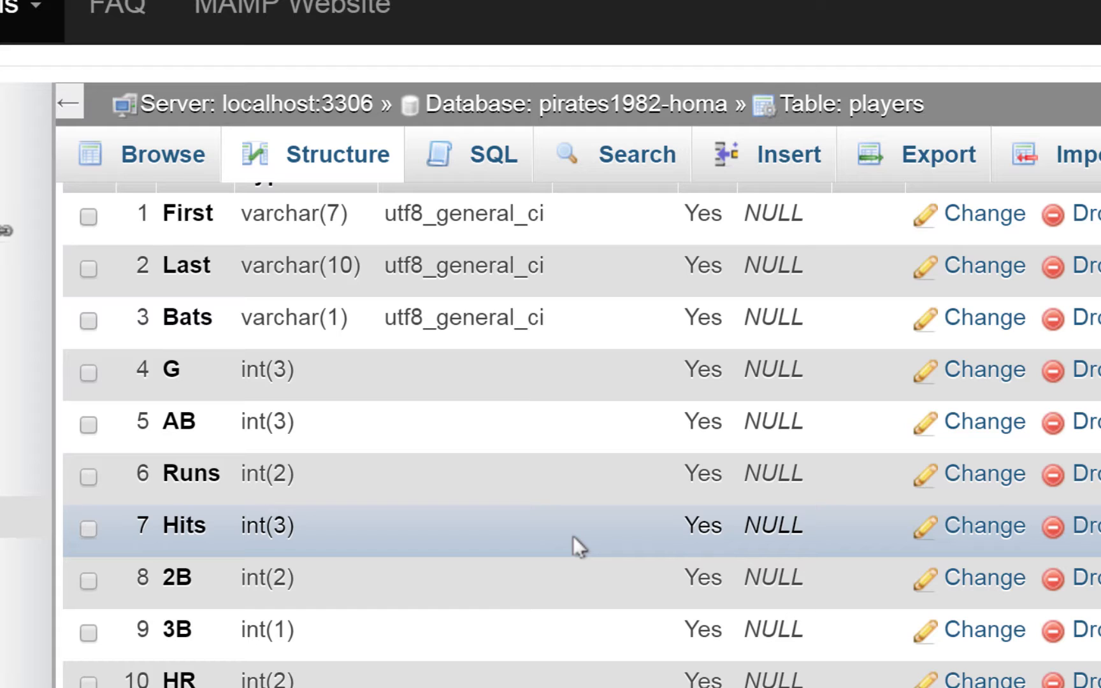
scroll(573, 537, up, 2)
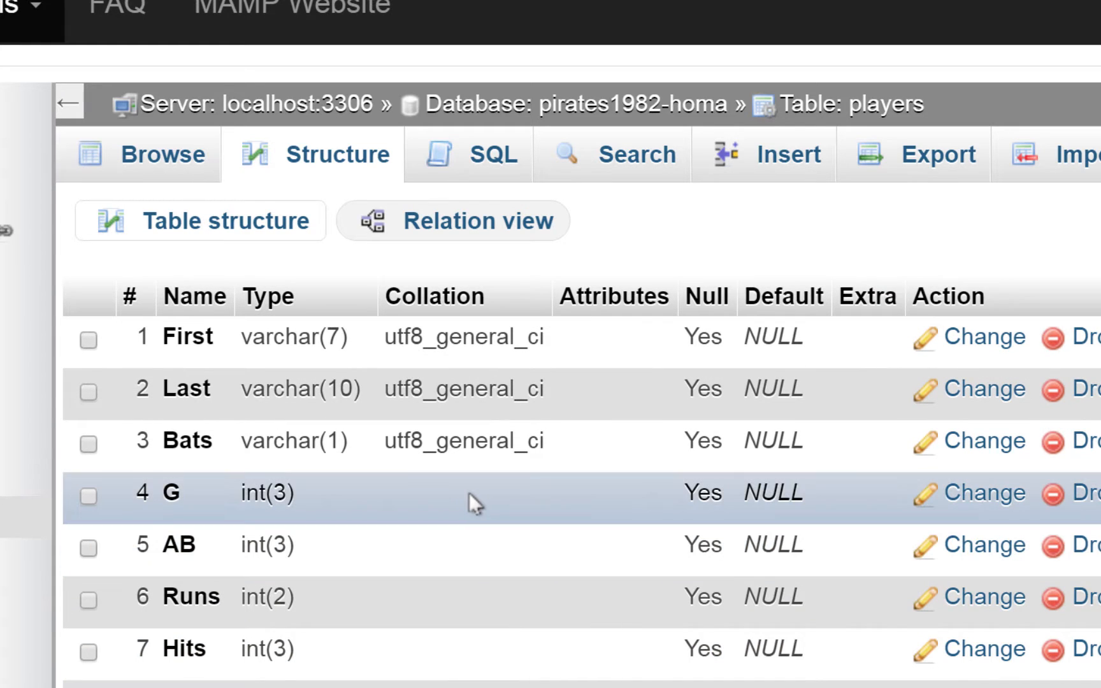
scroll(464, 622, down, 3)
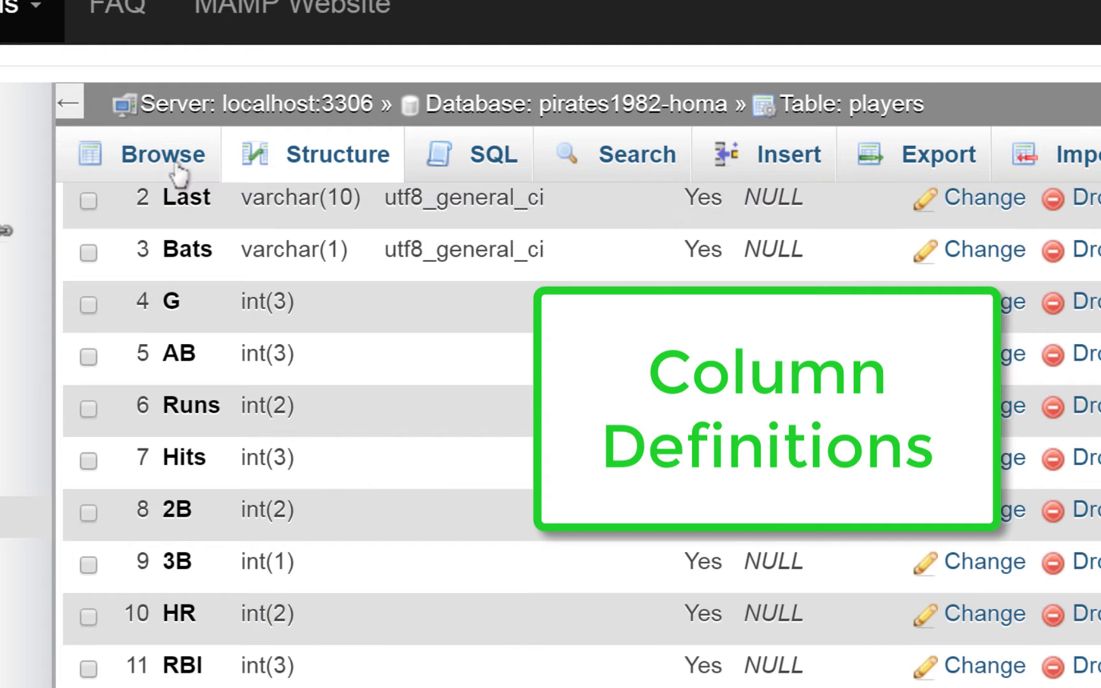
scroll(474, 472, down, 3)
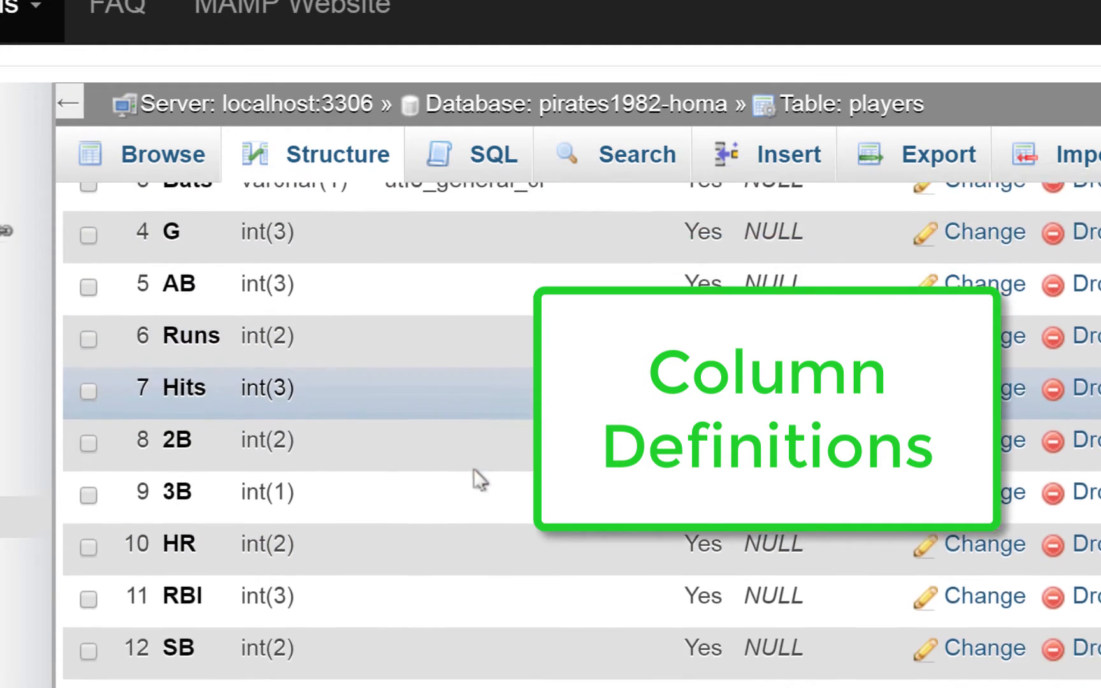
scroll(473, 469, up, 5)
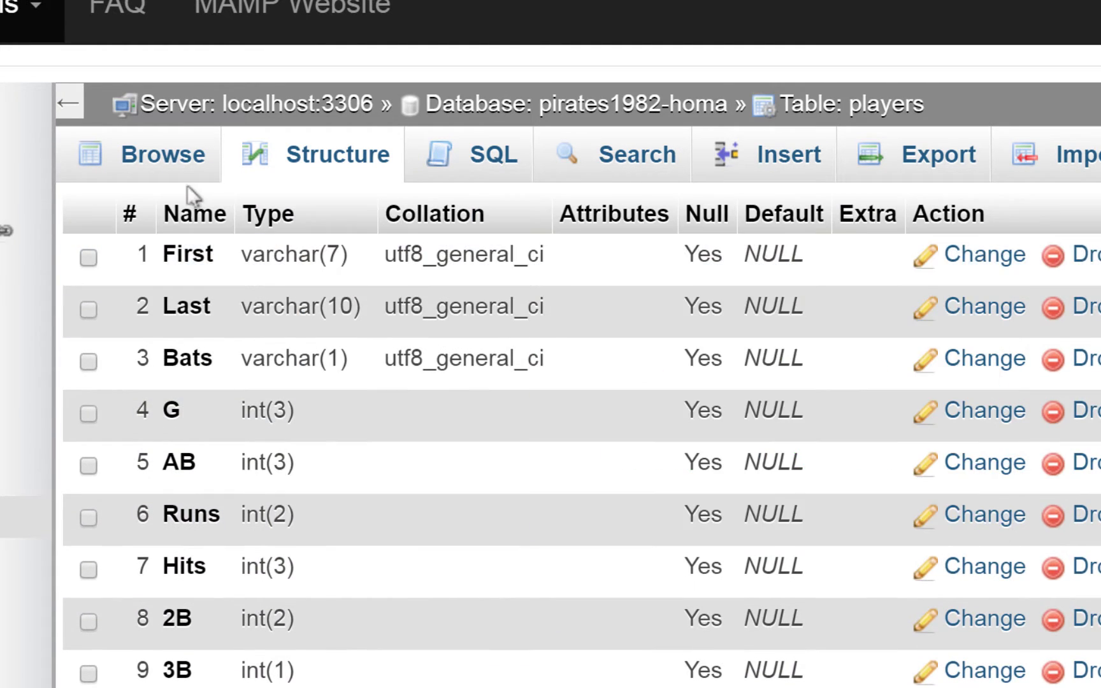
Browse the rows of the players table and check whether any column uniquely identifies each record.
click(185, 164)
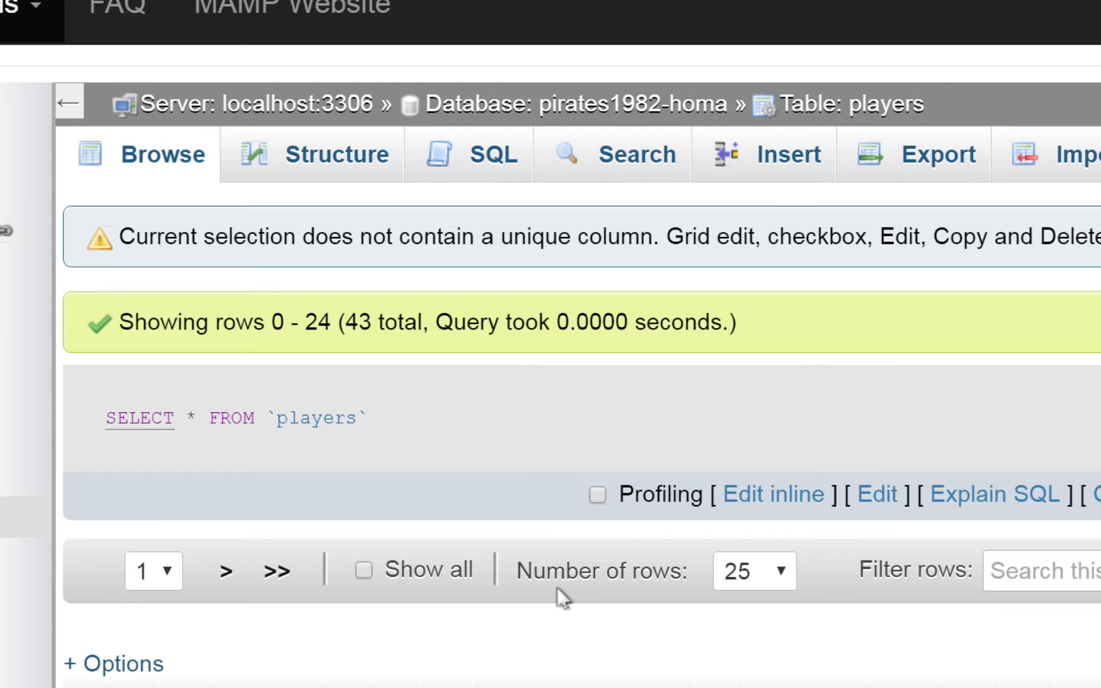
scroll(559, 597, down, 5)
scroll(557, 596, down, 5)
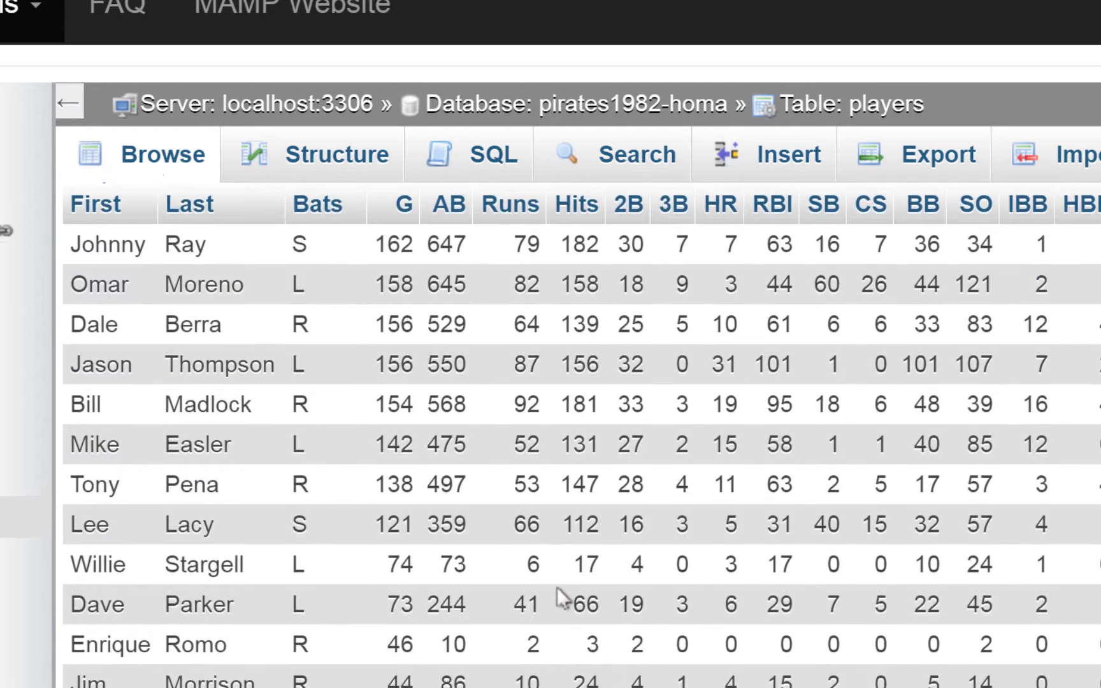
scroll(560, 596, up, 2)
scroll(558, 589, up, 1)
scroll(557, 589, down, 1)
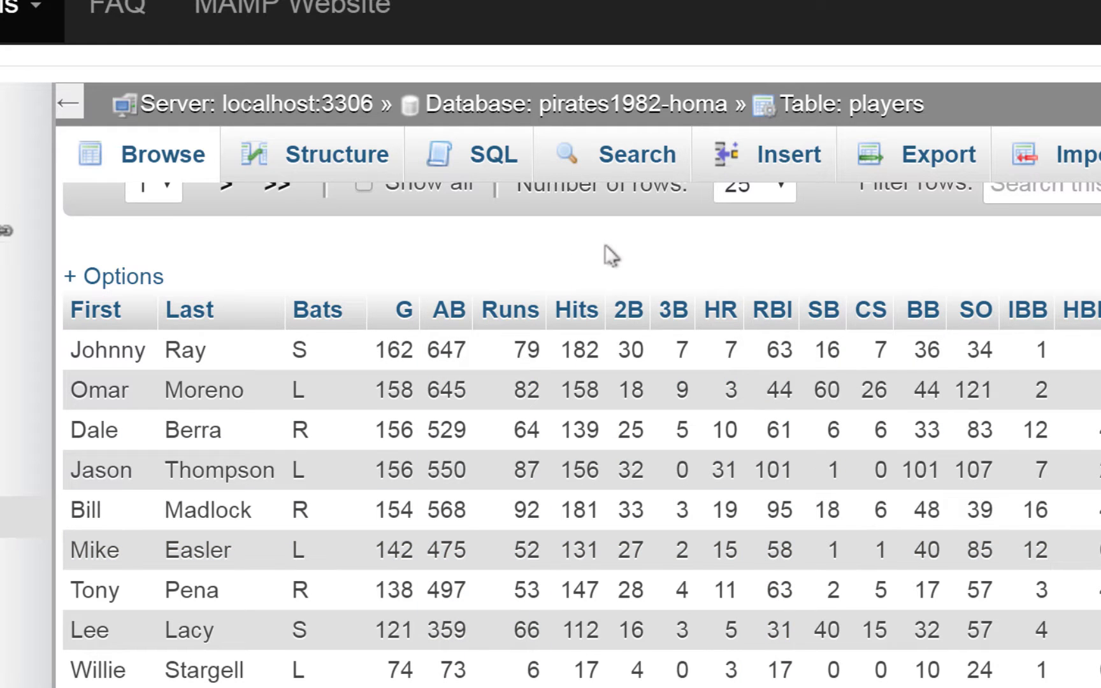
scroll(605, 247, up, 5)
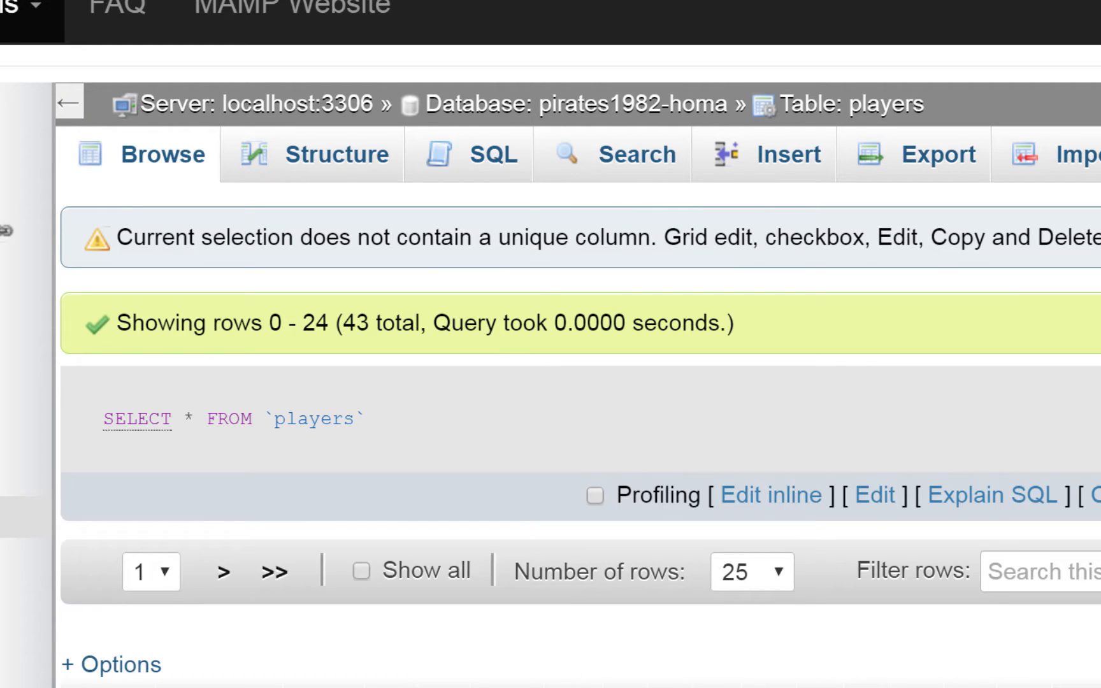
scroll(266, 433, down, 3)
scroll(266, 433, down, 2)
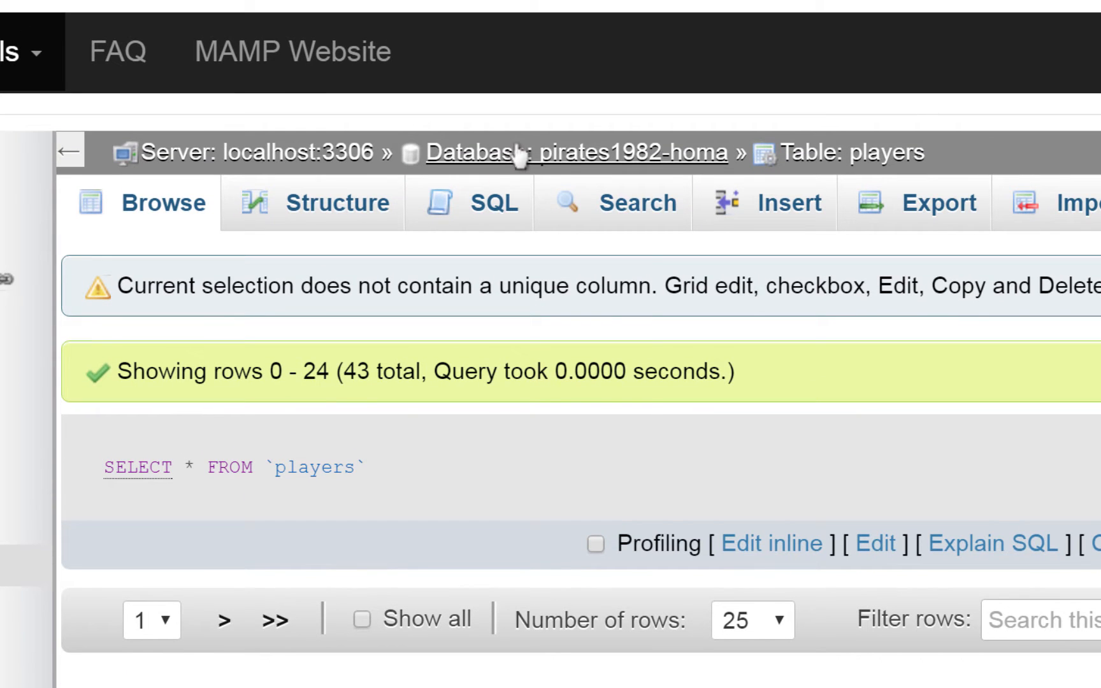
Reopen the players table from the pirates1982-homa database and show its structure with the options for adding columns.
click(518, 156)
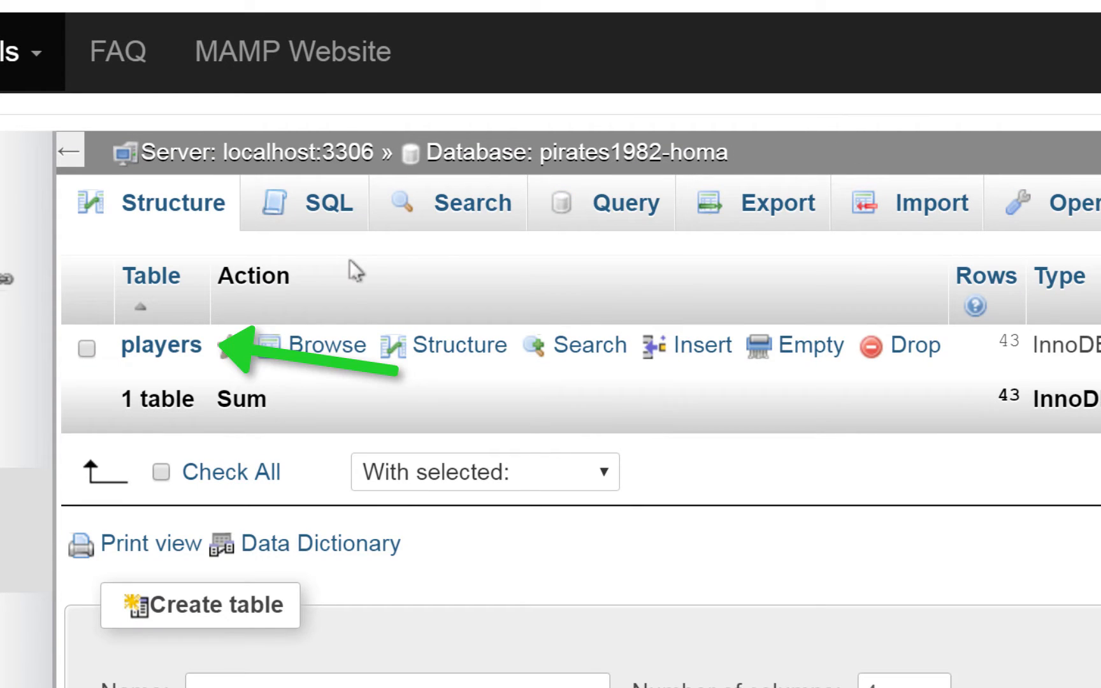
click(161, 345)
click(347, 204)
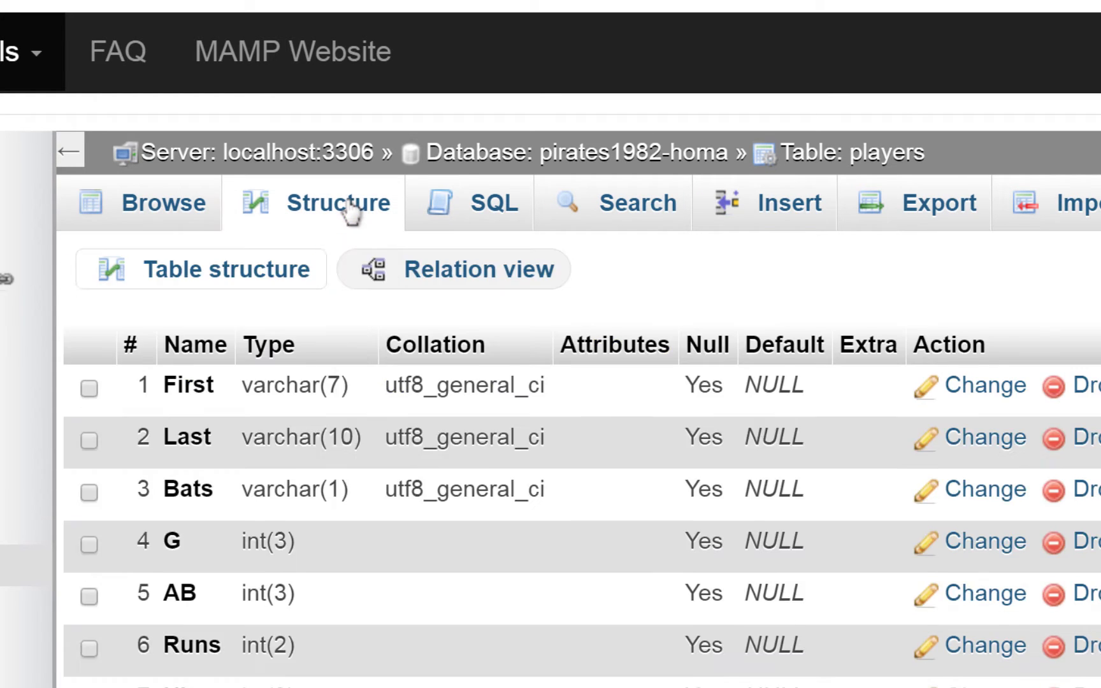
scroll(306, 571, down, 5)
scroll(306, 570, down, 10)
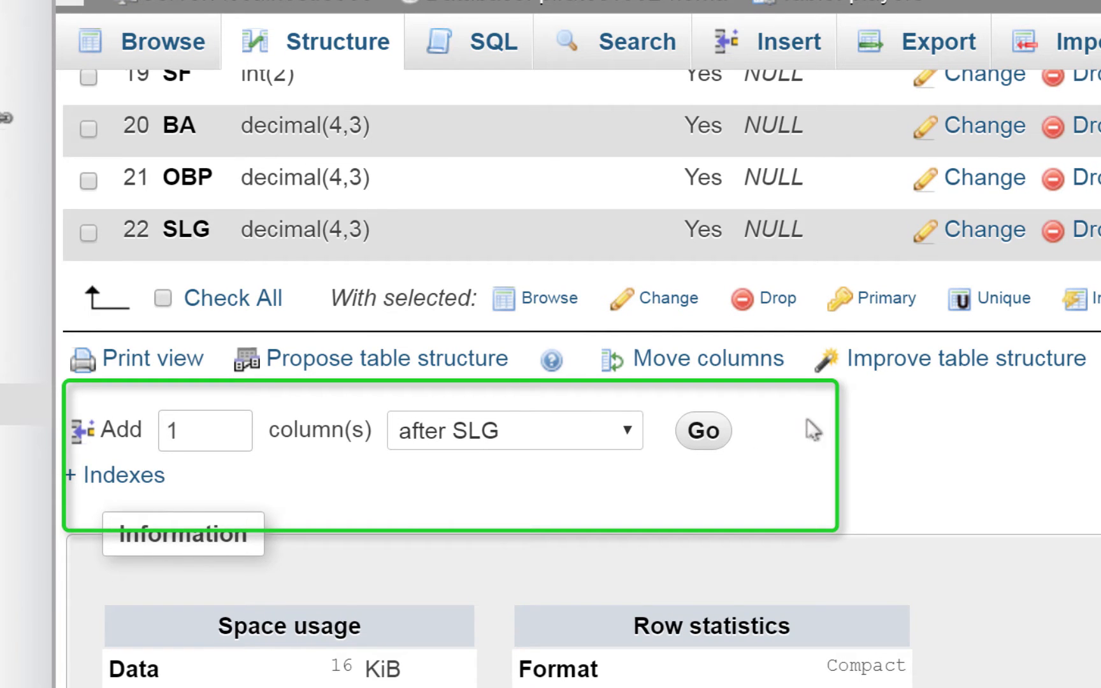
scroll(832, 427, up, 15)
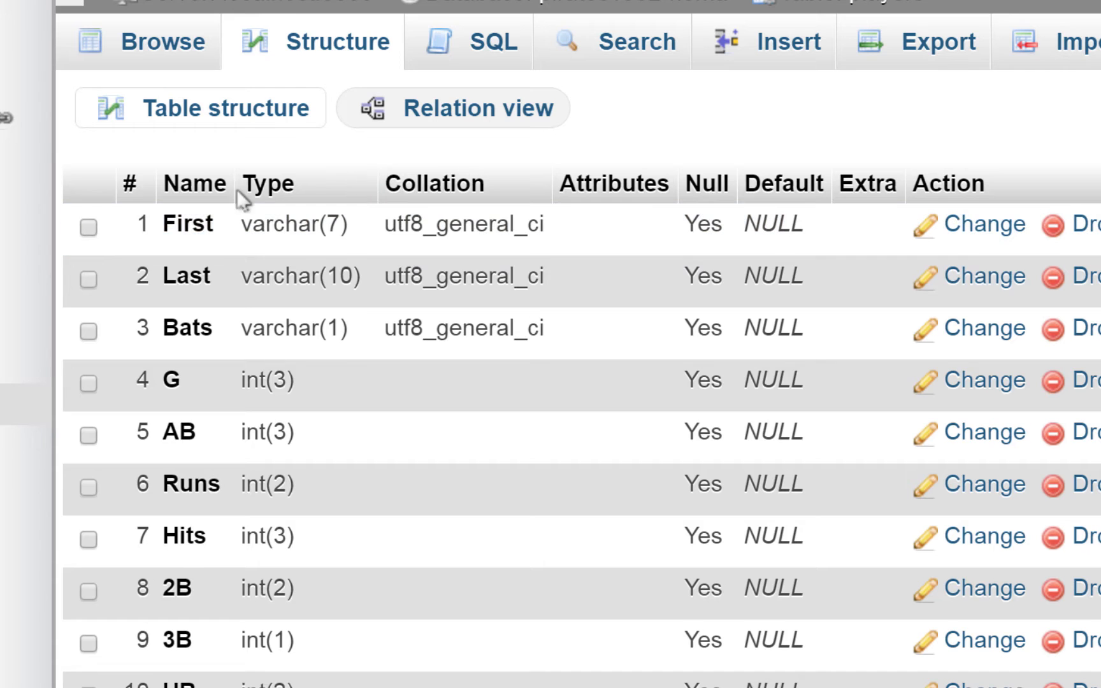
scroll(583, 468, down, 15)
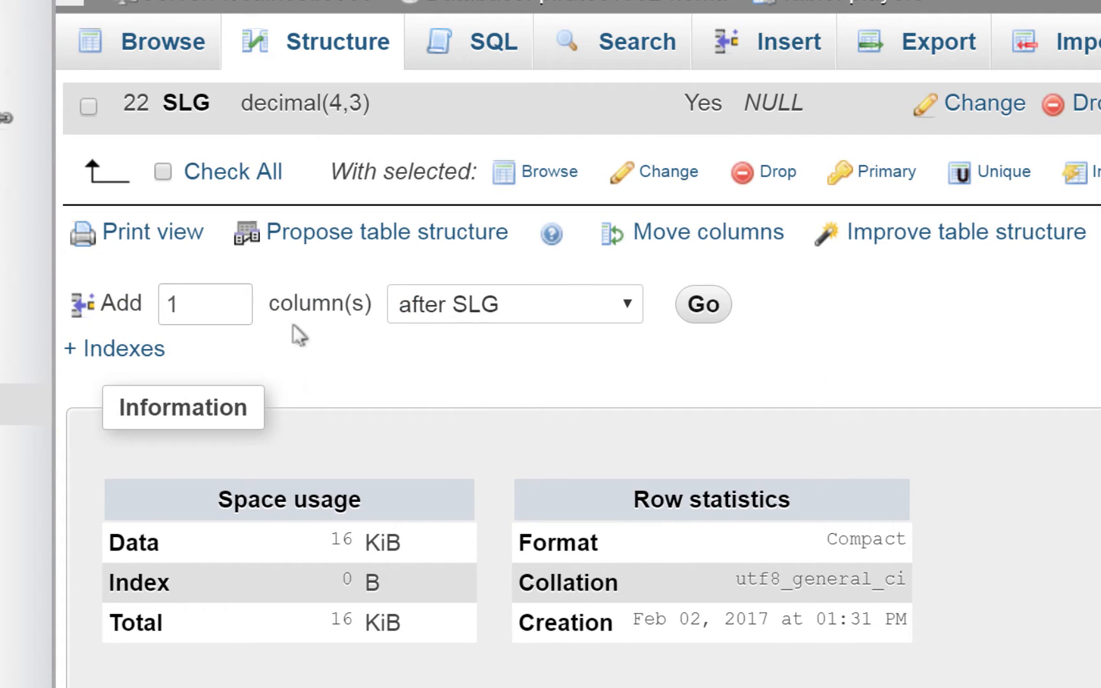
Start adding 1 column at the beginning of the players table.
click(630, 310)
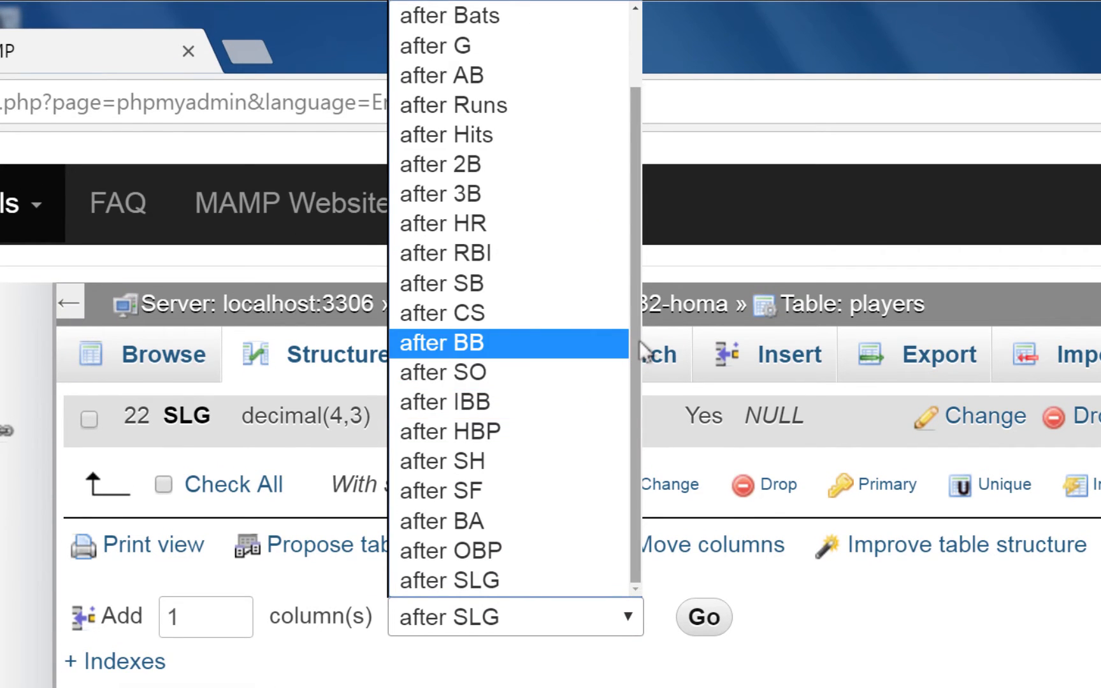
scroll(624, 344, up, 2)
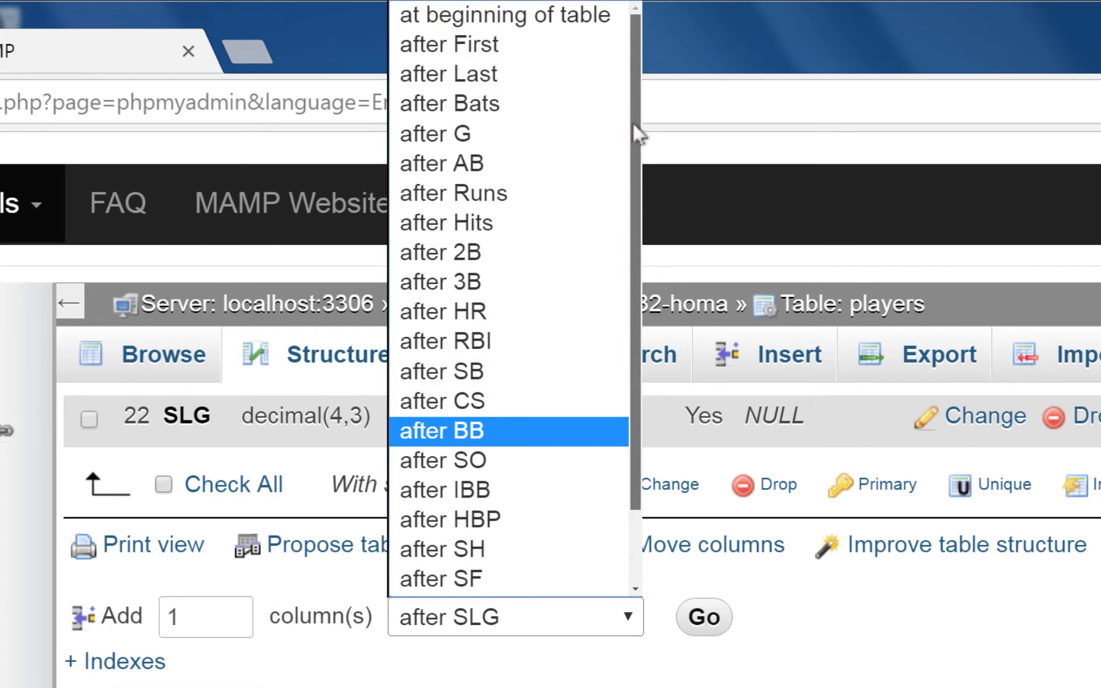
click(575, 11)
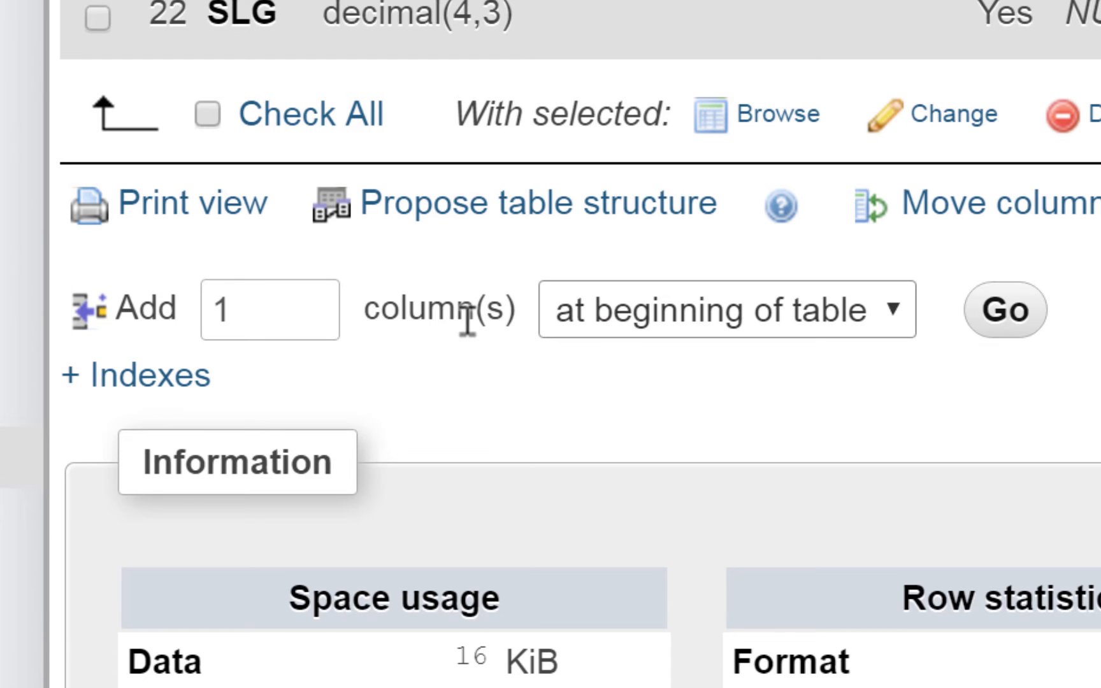
scroll(981, 325, up, 5)
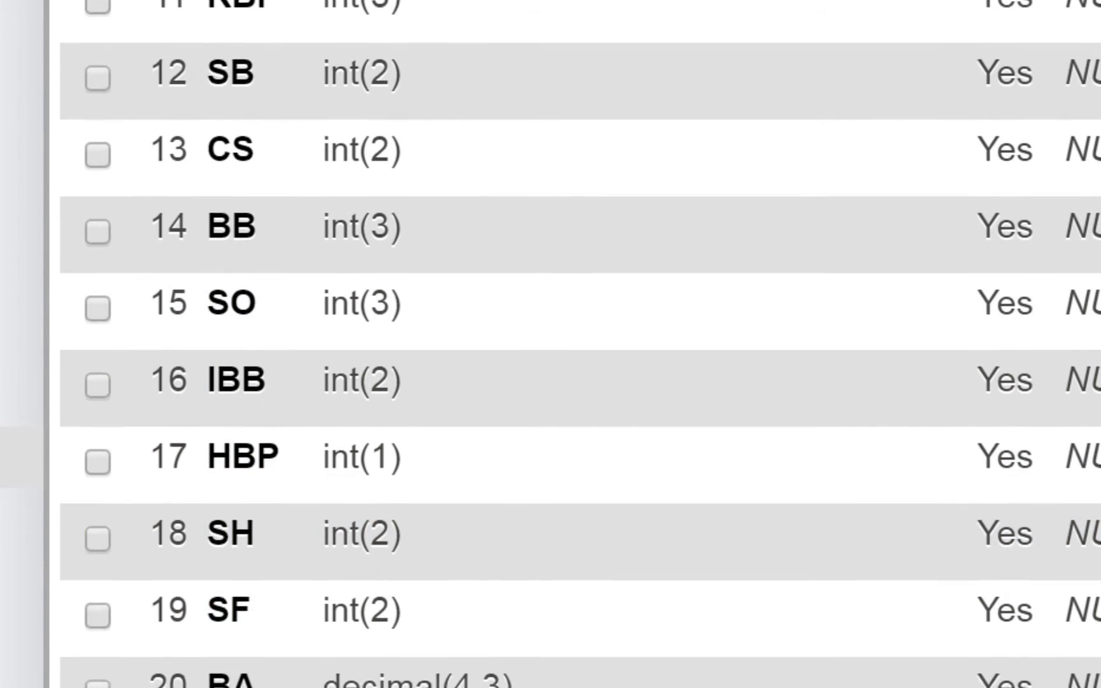
scroll(1019, 644, down, 5)
click(1004, 532)
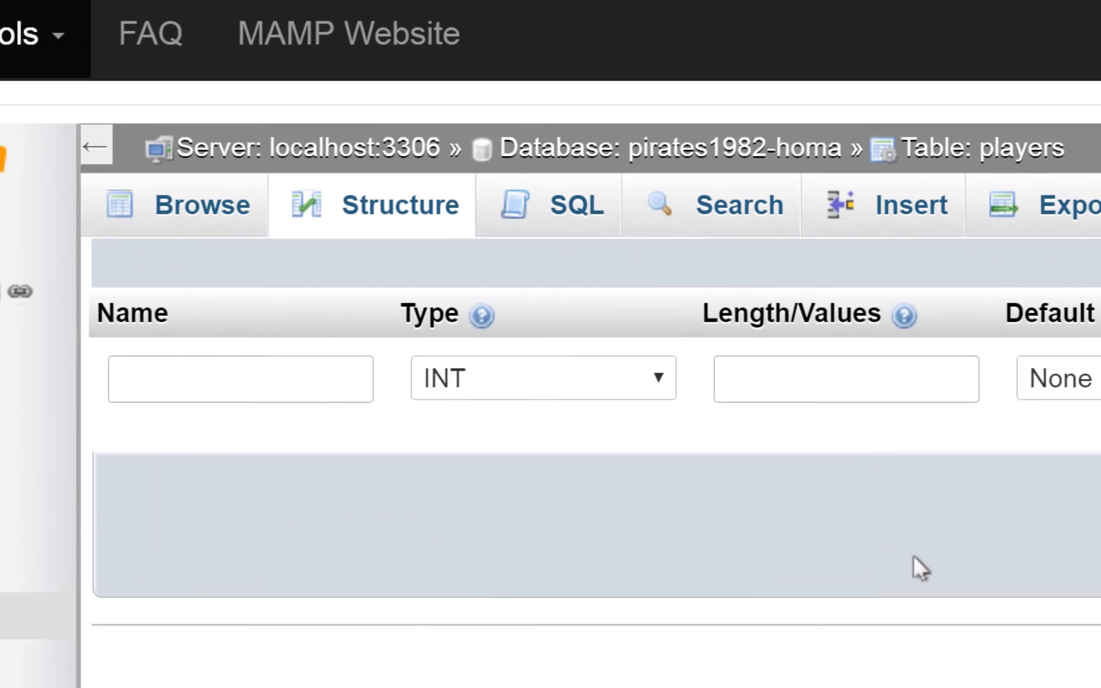
Name the new column id and define it as INT with a length of 11.
click(223, 386)
text(id)
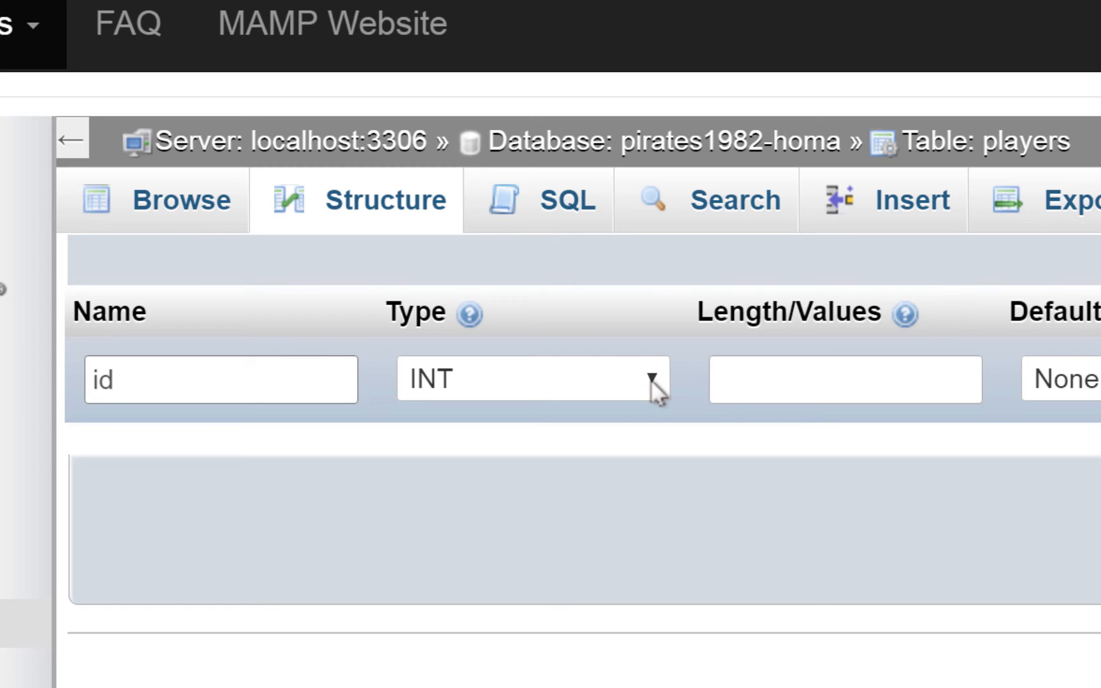
click(755, 384)
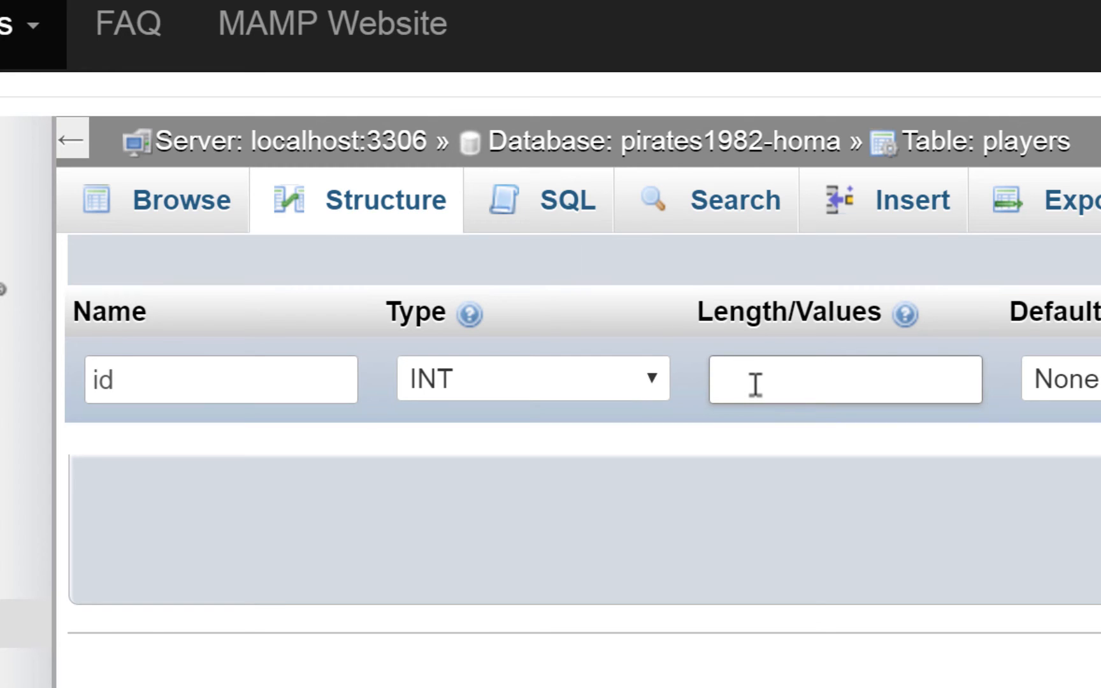
text(11)
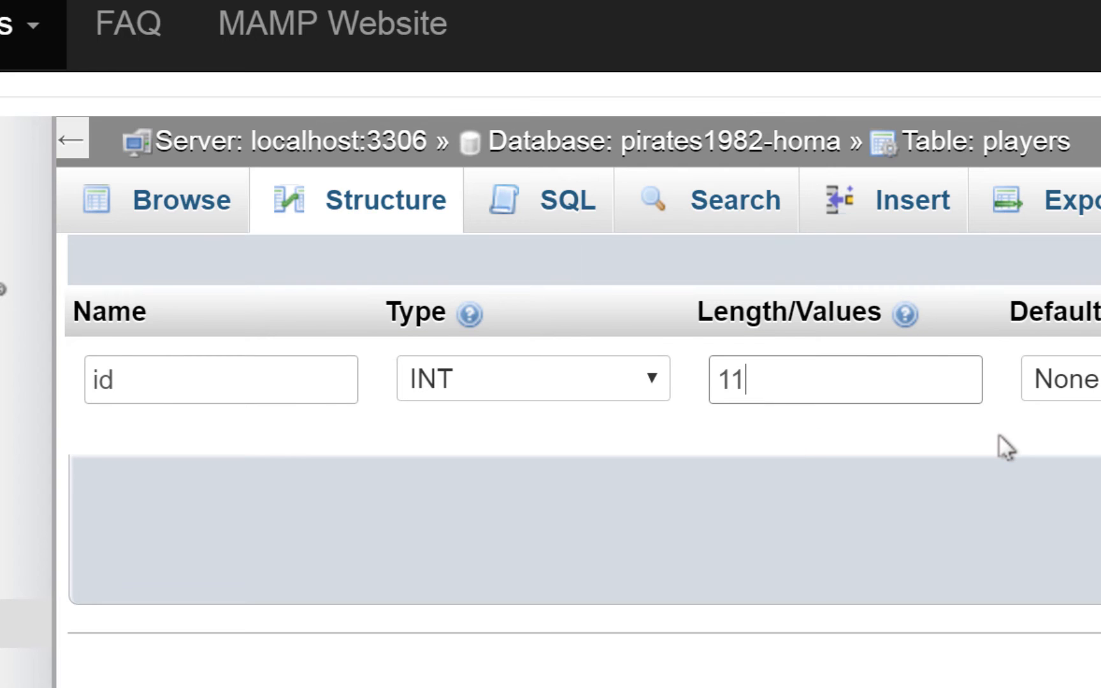
scroll(999, 446, right, 10)
scroll(879, 441, left, 10)
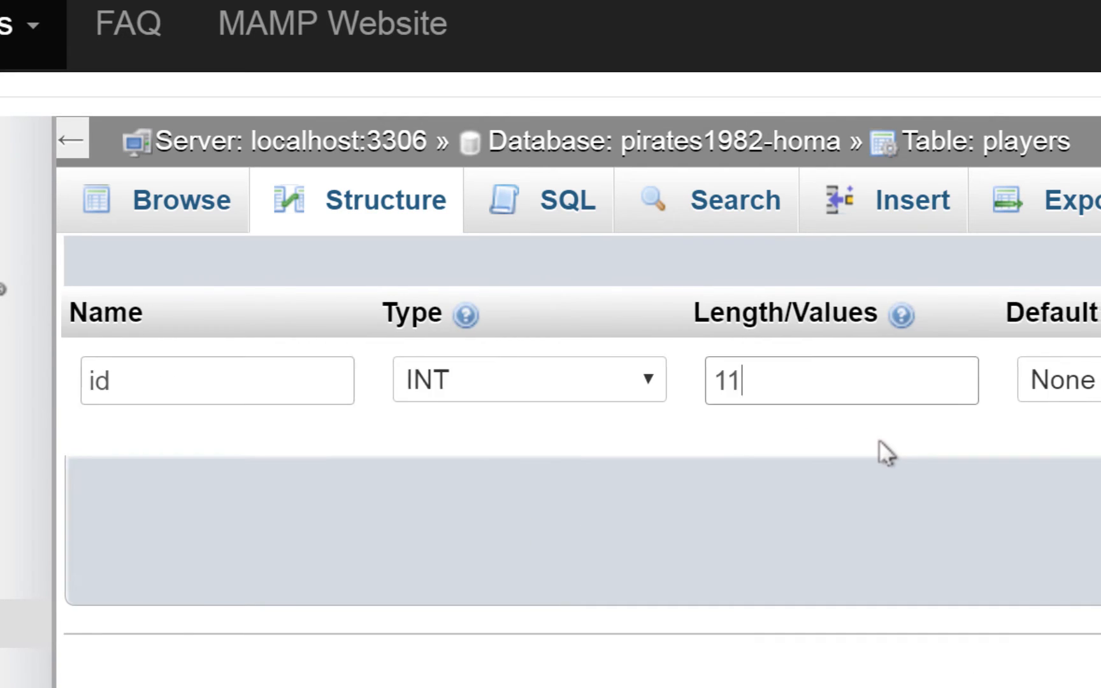
Make the id column auto-incrementing with a PRIMARY index, and save it to the players table.
scroll(879, 441, right, 10)
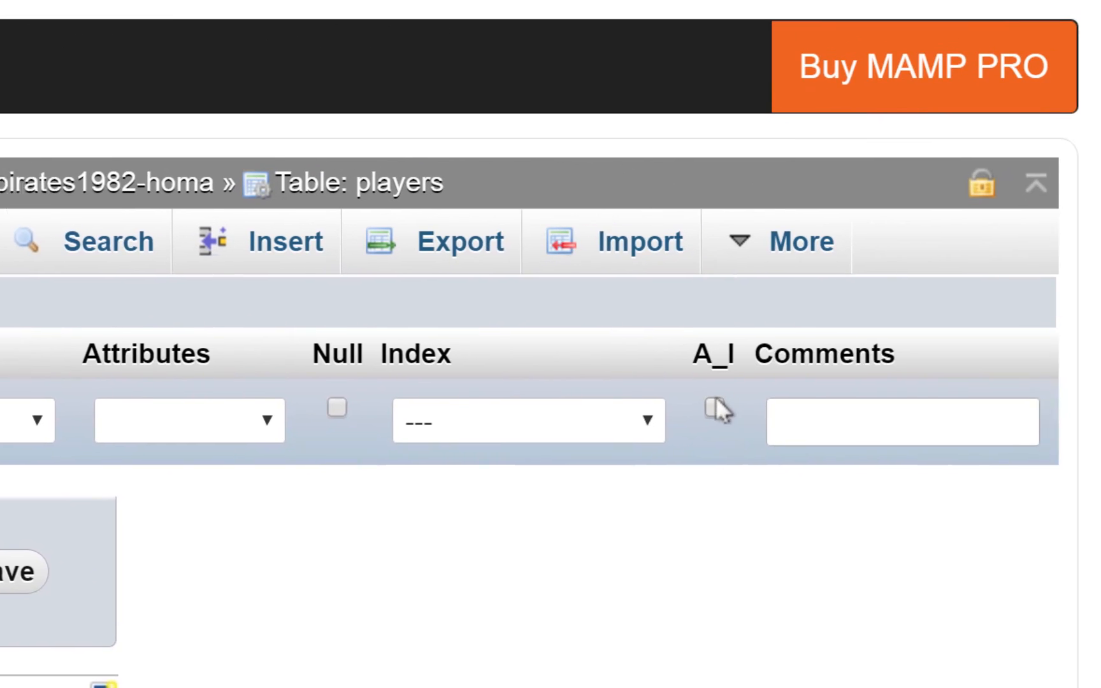
click(660, 406)
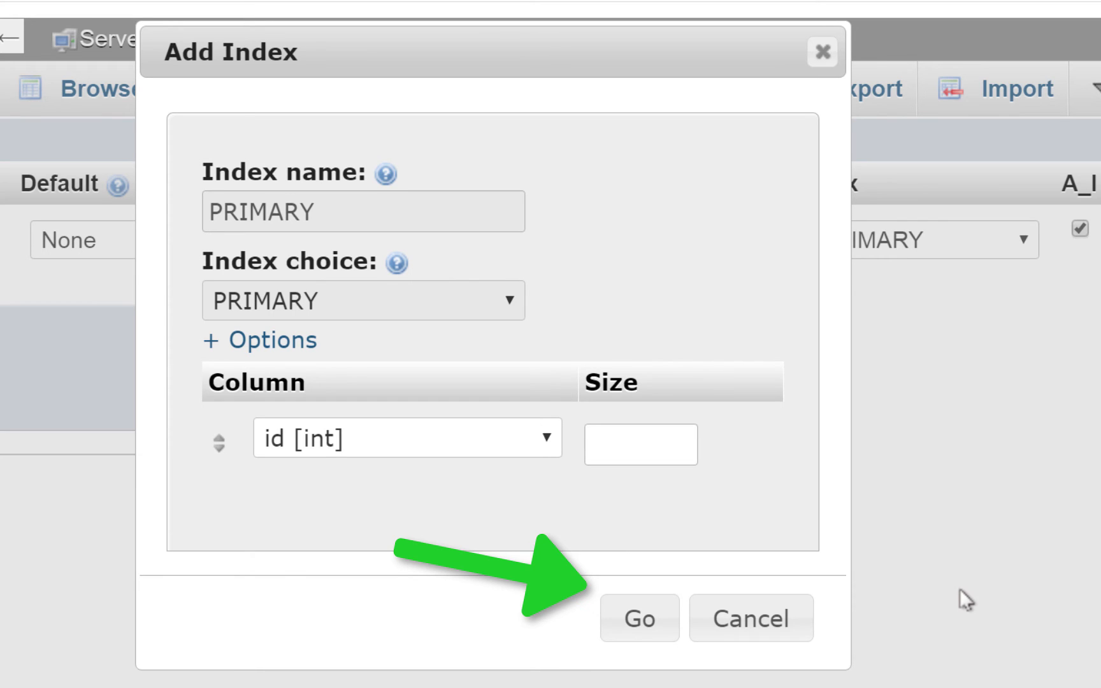
click(639, 621)
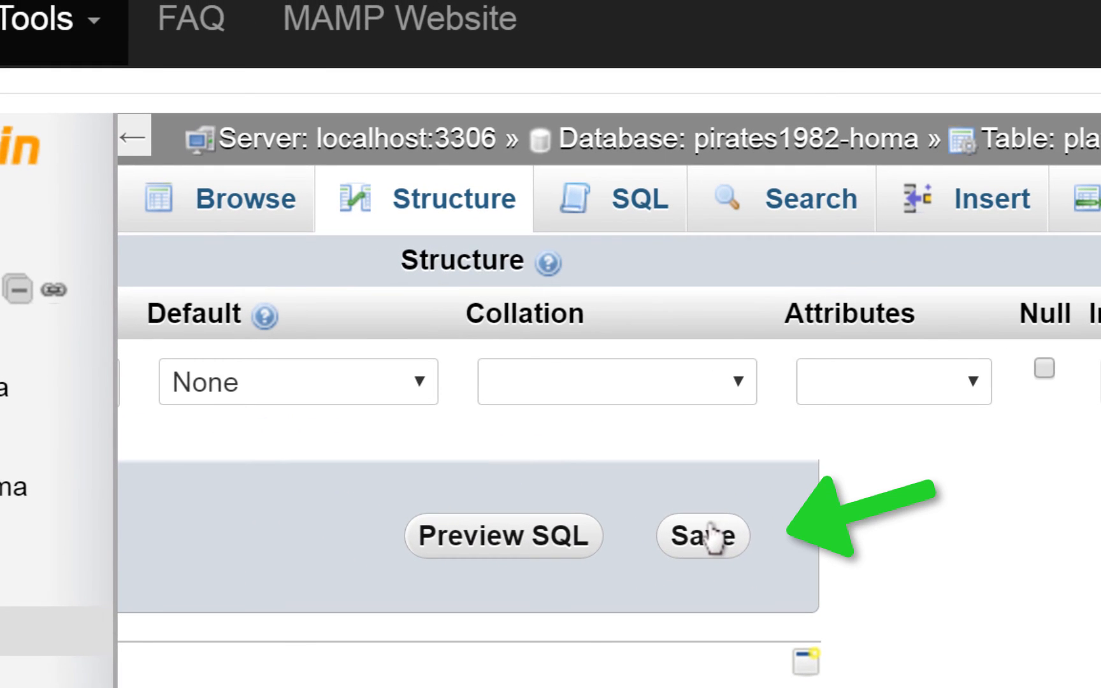
click(521, 391)
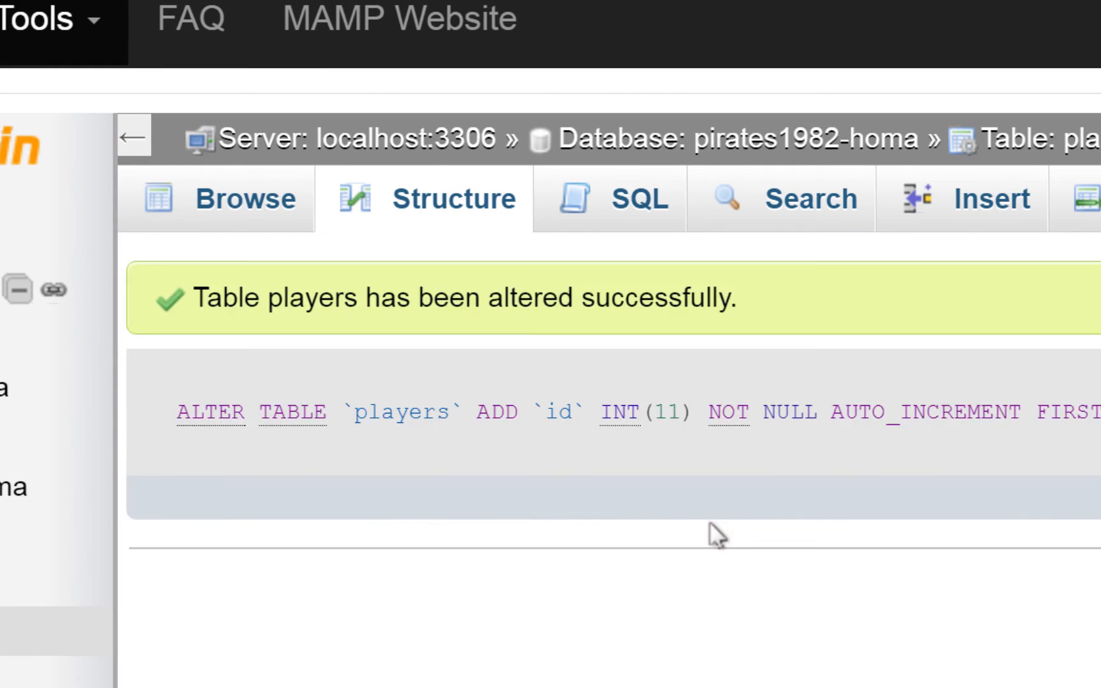
Browse the players table's rows to check the values in the new id column.
click(266, 213)
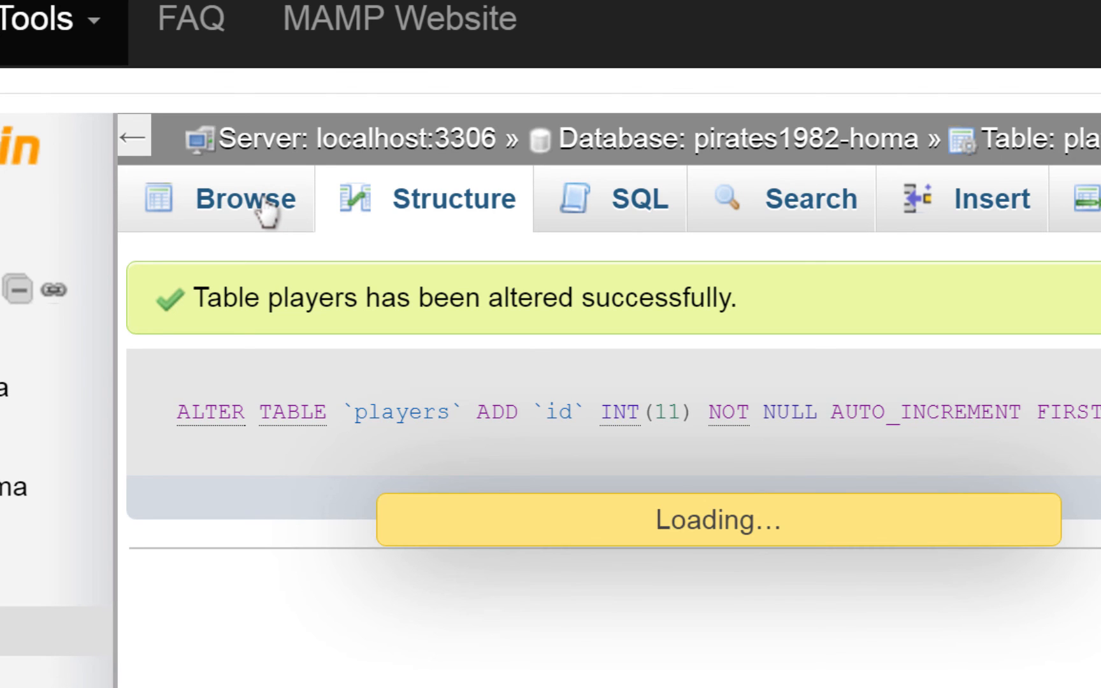